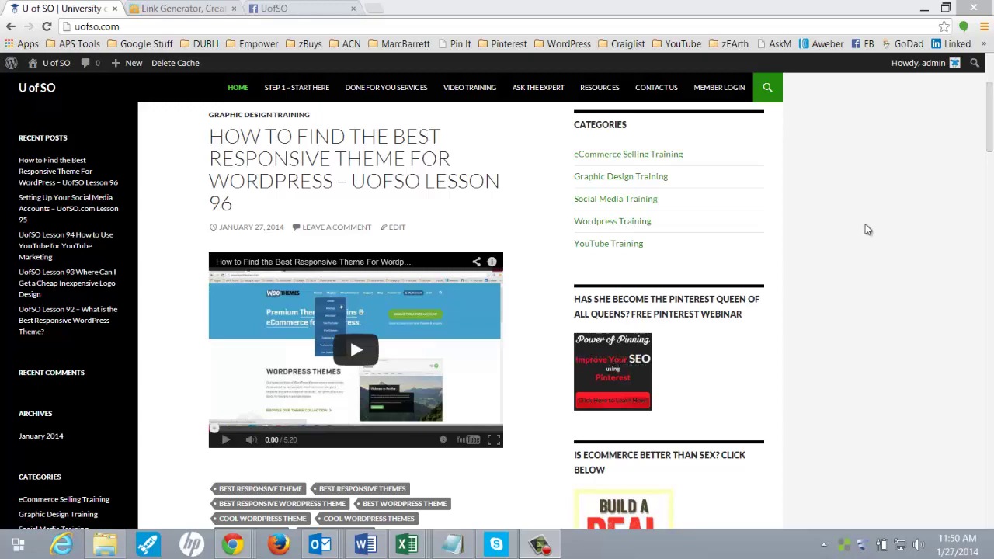
# Look over the U of SO home page's lesson posts and sidebar banners, down to the Facebook marketing banner
pyautogui.scroll(-5, 864, 229)
pyautogui.scroll(-15, 864, 231)
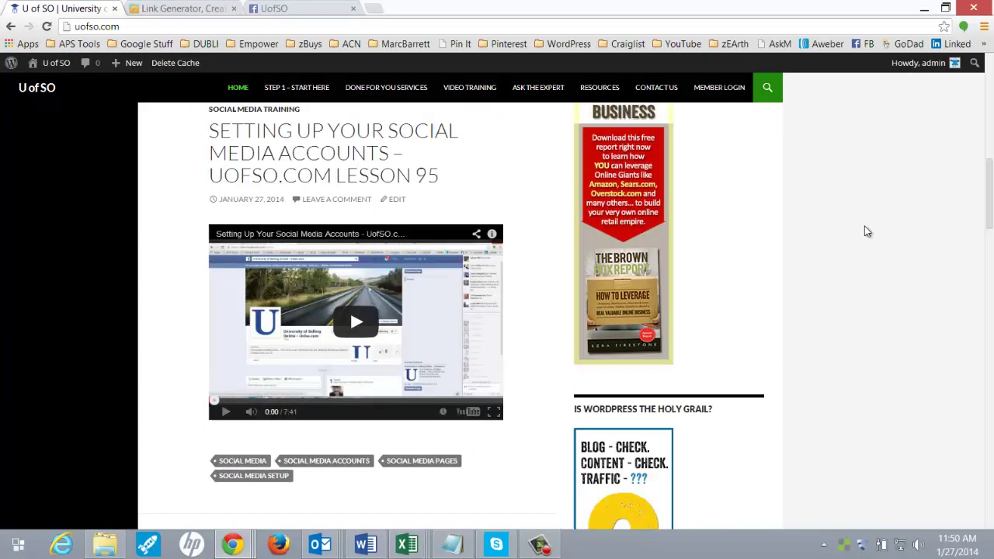
pyautogui.scroll(20, 868, 232)
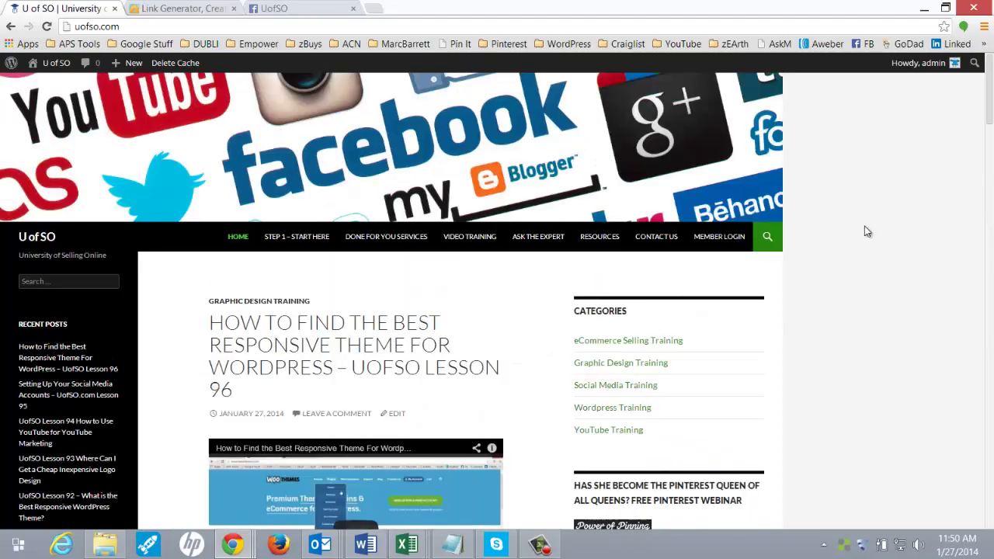
pyautogui.scroll(-5, 867, 232)
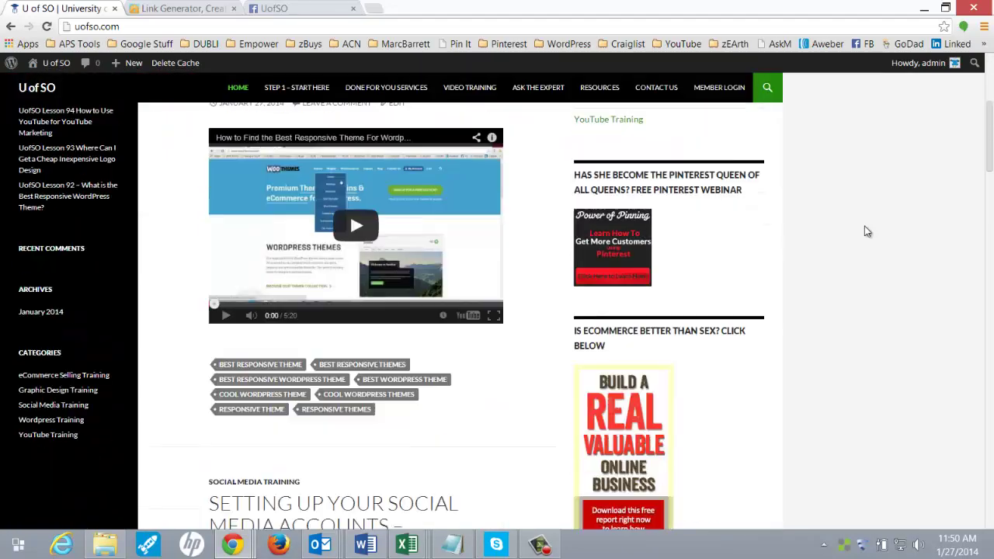
pyautogui.scroll(3, 896, 272)
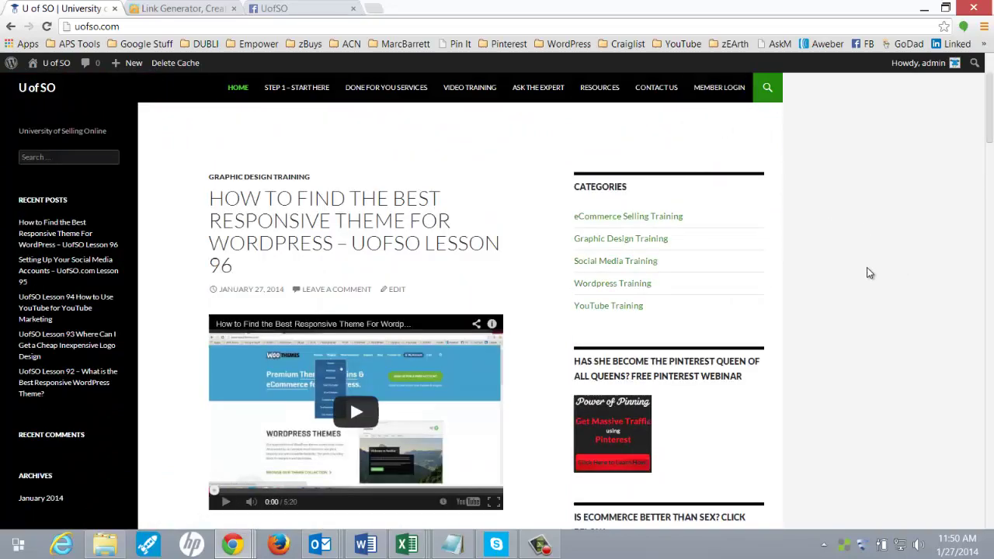
pyautogui.scroll(-5, 867, 313)
pyautogui.scroll(-10, 867, 319)
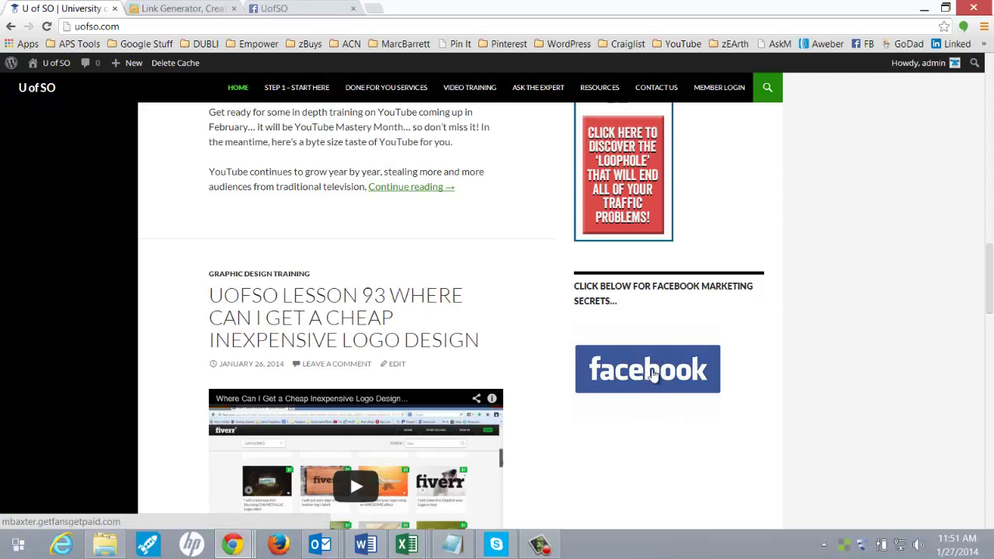
# Open the site's widget settings and expand the Facebook marketing text widget in the Content Sidebar
pyautogui.moveTo(66, 71)
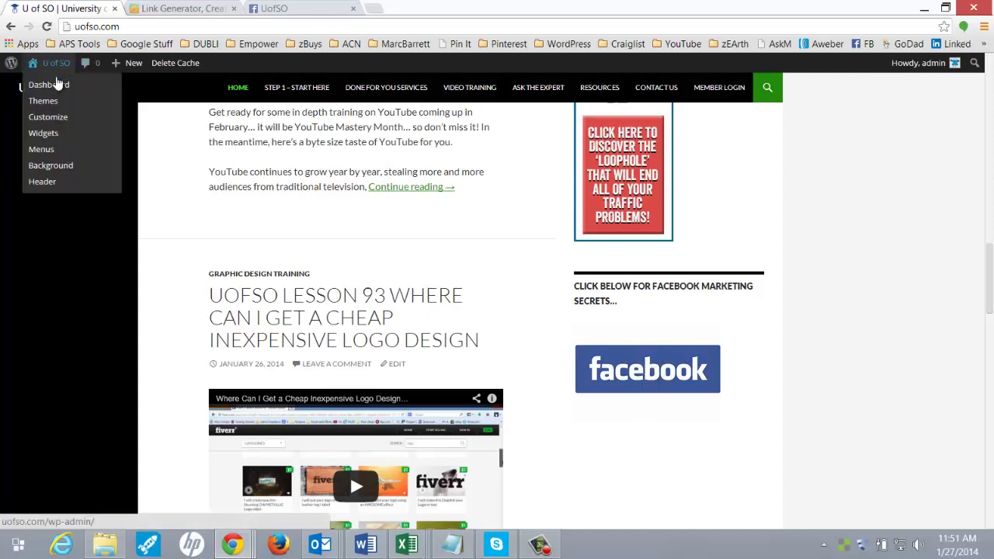
pyautogui.click(44, 137)
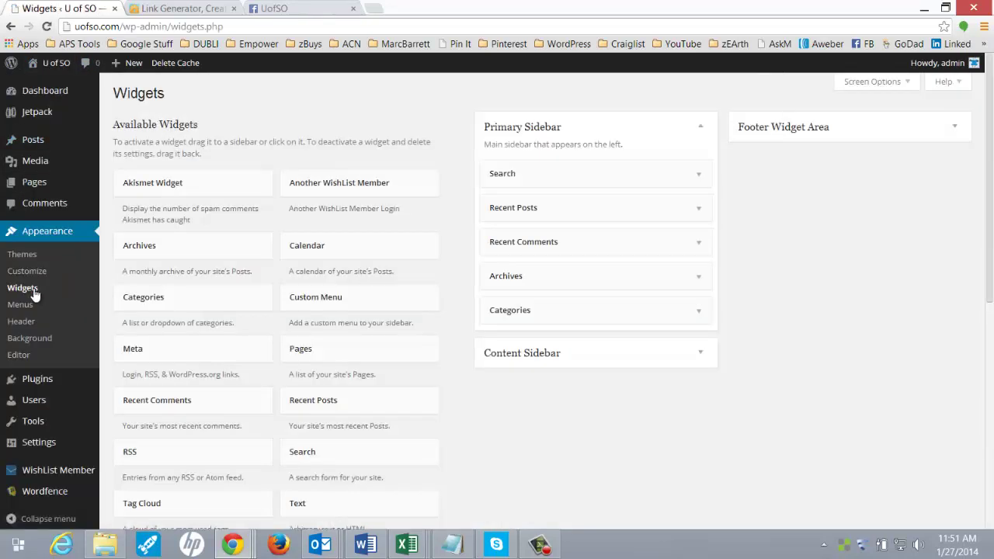
pyautogui.click(701, 354)
pyautogui.scroll(-2, 743, 413)
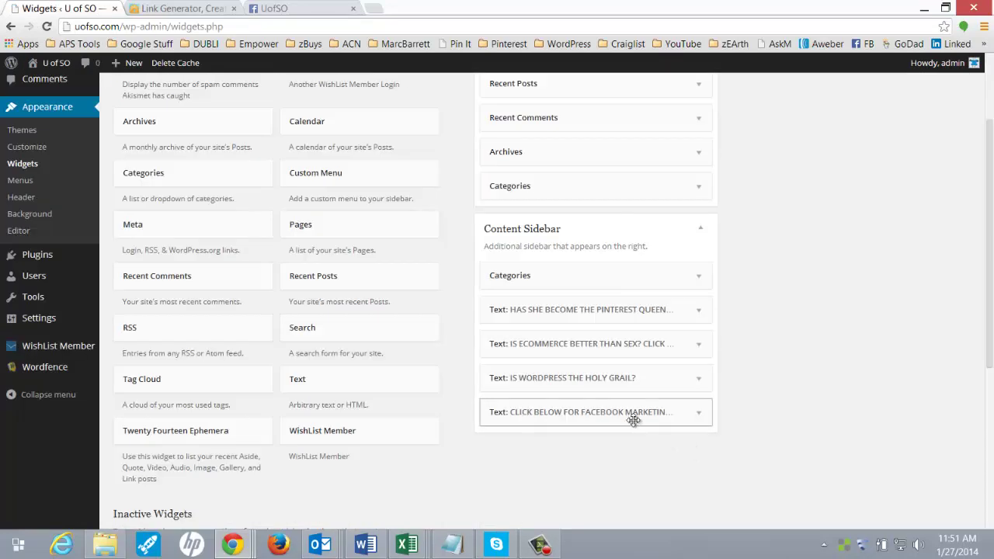
pyautogui.click(701, 414)
pyautogui.scroll(-4, 668, 389)
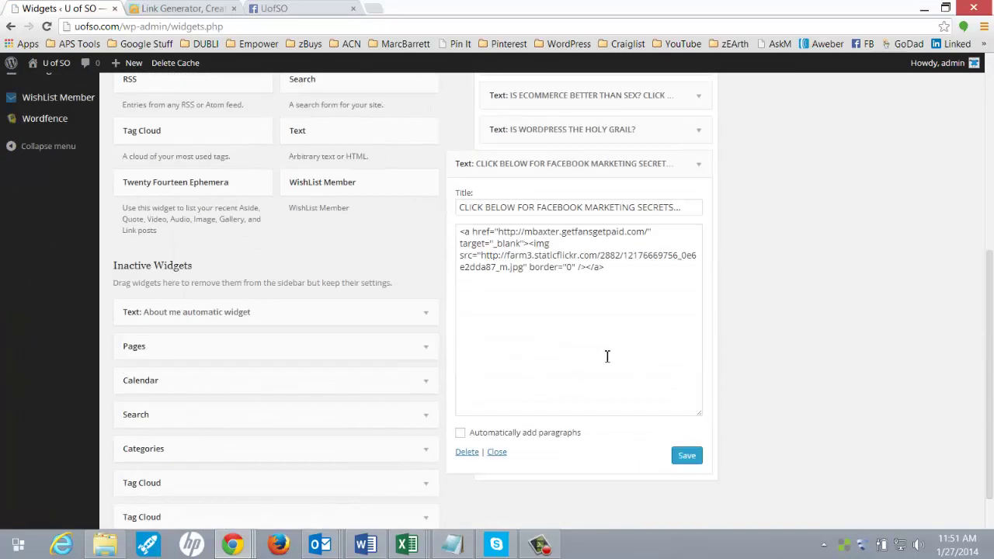
# Examine the link address and image source in the Facebook widget's HTML code, and save the widget
pyautogui.click(636, 282)
pyautogui.hotkey('ctrl', 'a')
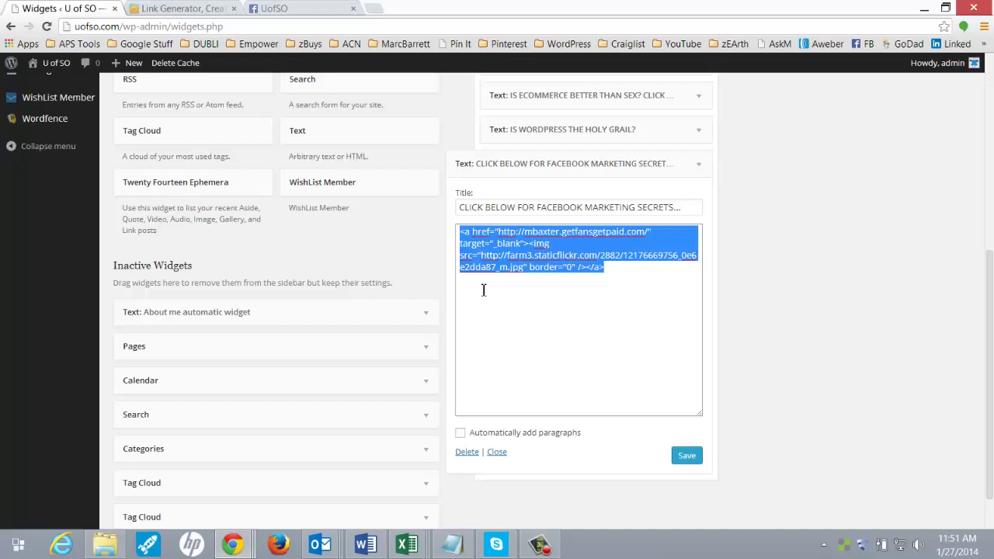
pyautogui.click(516, 316)
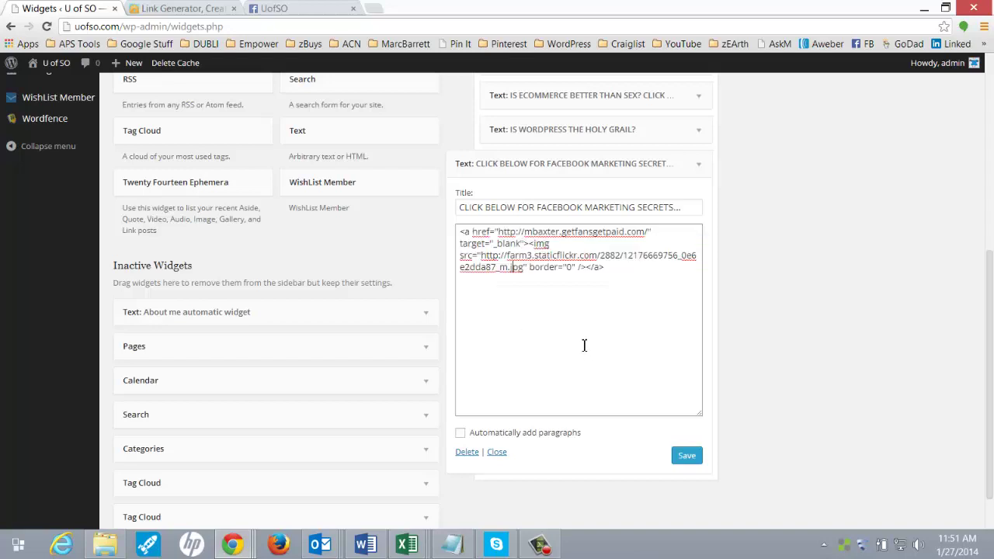
pyautogui.moveTo(499, 232); pyautogui.dragTo(640, 238)
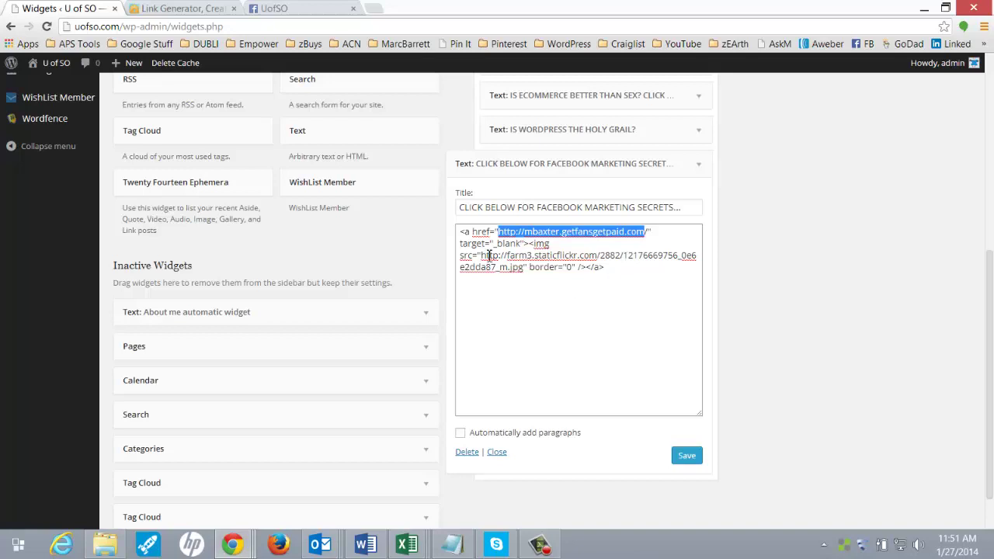
pyautogui.moveTo(481, 255); pyautogui.dragTo(530, 268)
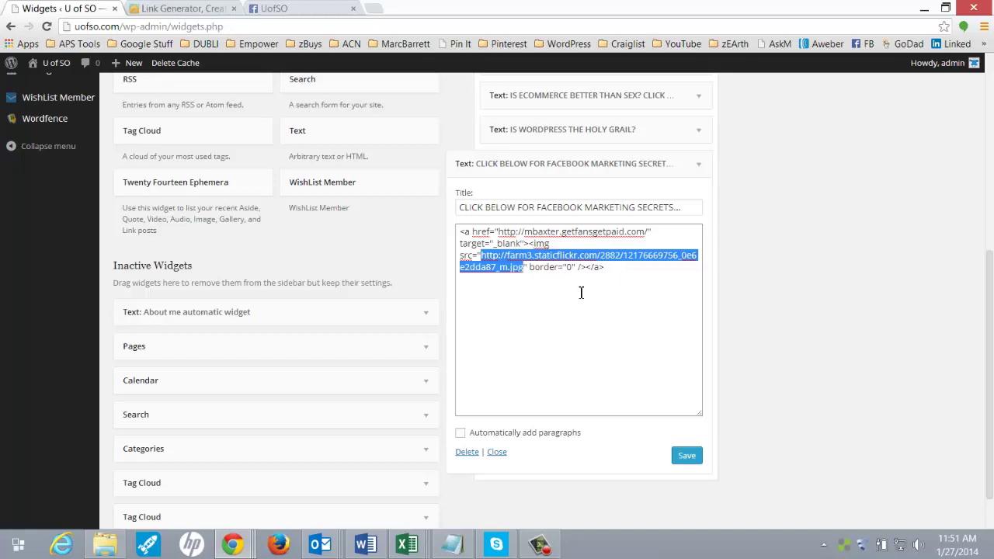
pyautogui.click(528, 316)
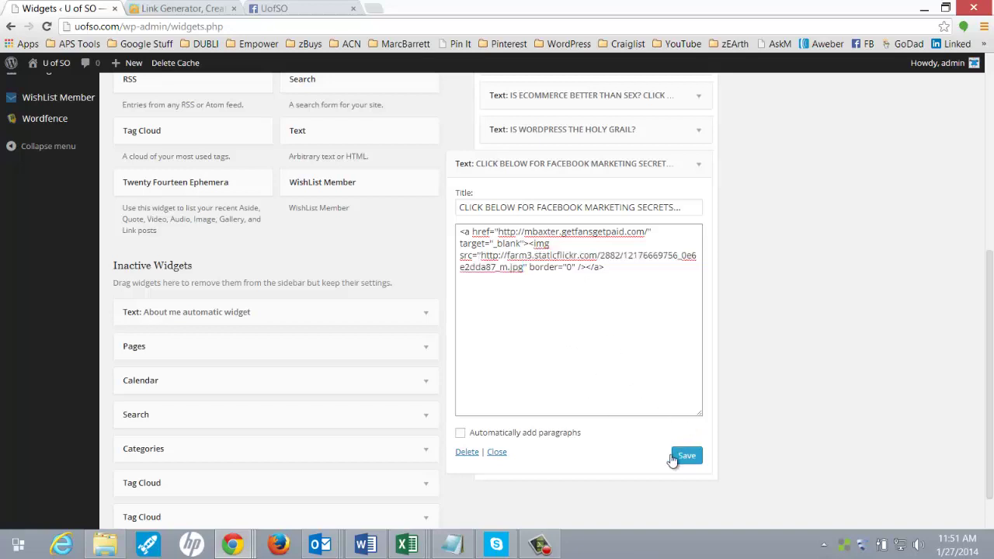
pyautogui.click(677, 458)
# Switch to the myspacegens.com page and open a blank Link Generator form
pyautogui.click(196, 9)
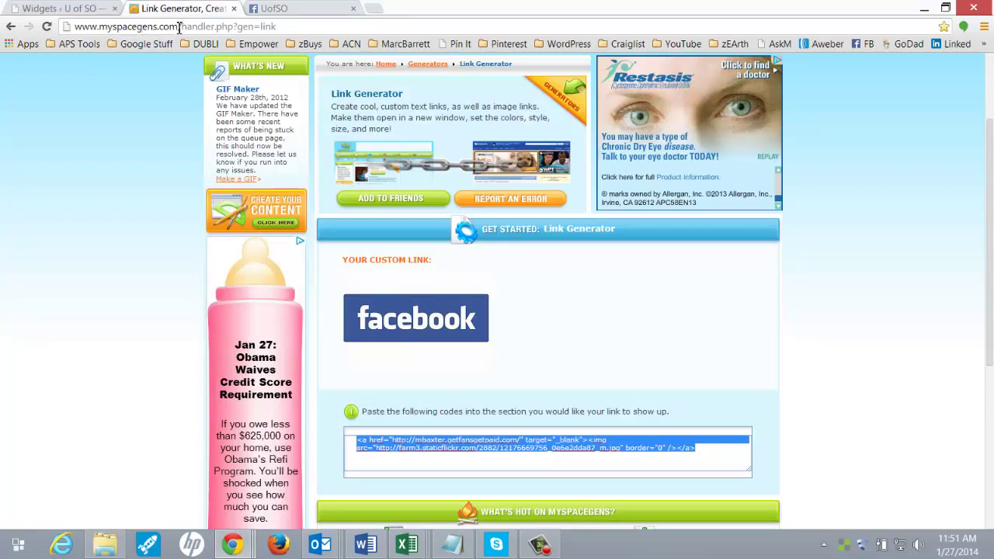
pyautogui.moveTo(179, 27); pyautogui.dragTo(100, 26)
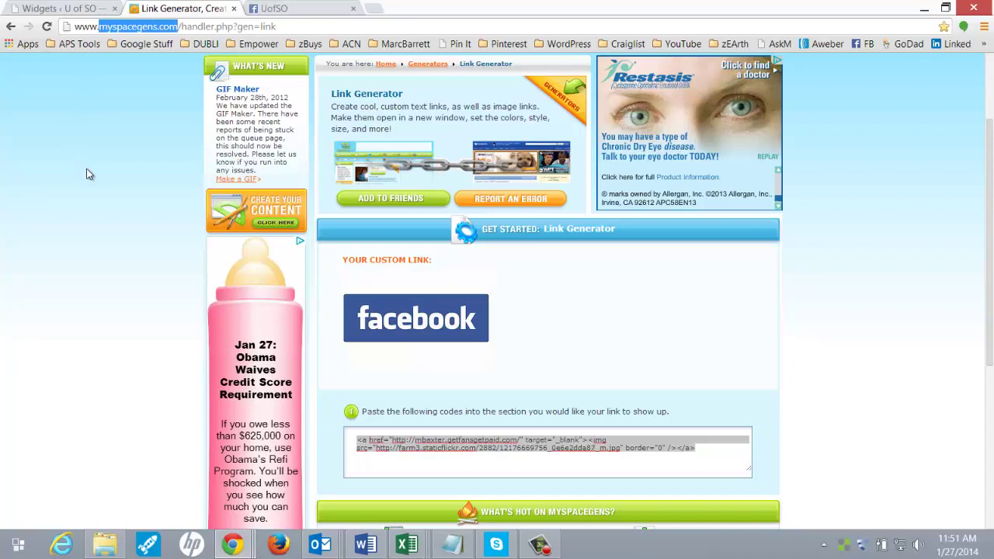
pyautogui.click(101, 135)
pyautogui.scroll(2, 122, 205)
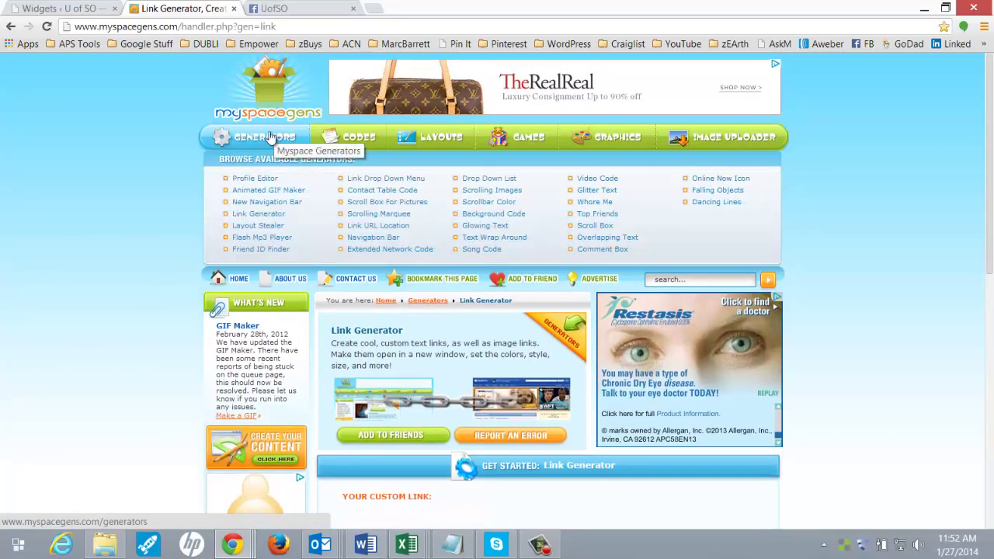
pyautogui.moveTo(273, 143)
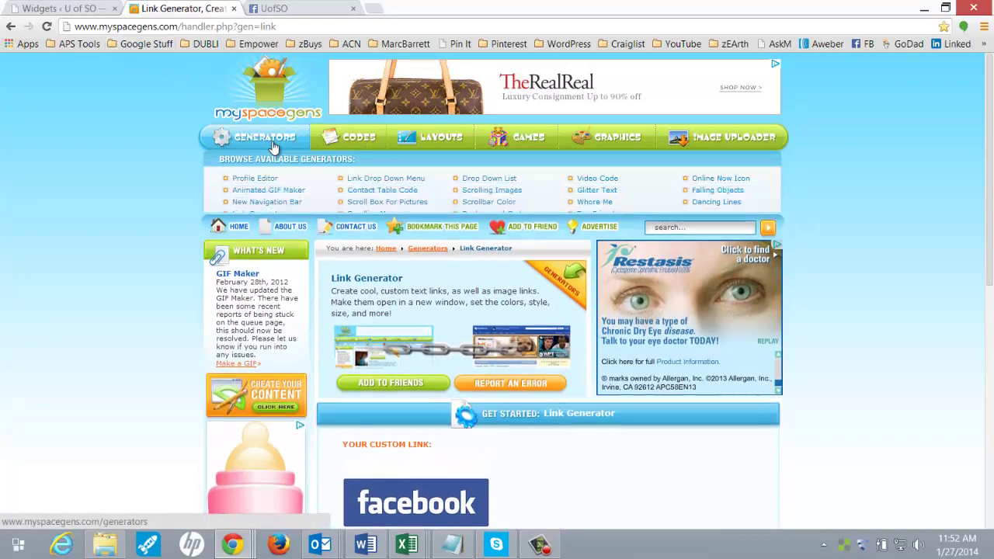
pyautogui.click(266, 213)
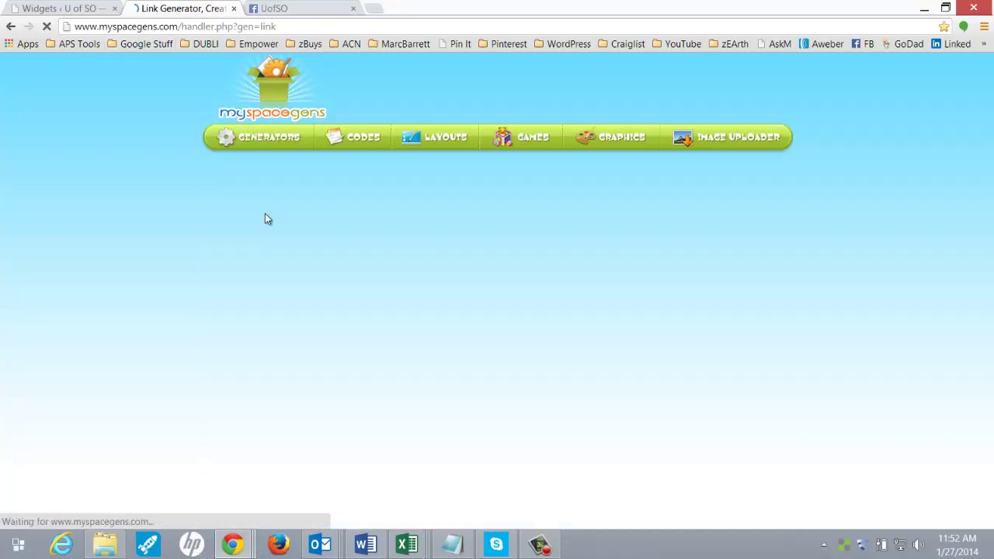
# Set the link type to Image Link in the Link Generator form
pyautogui.scroll(-2, 101, 245)
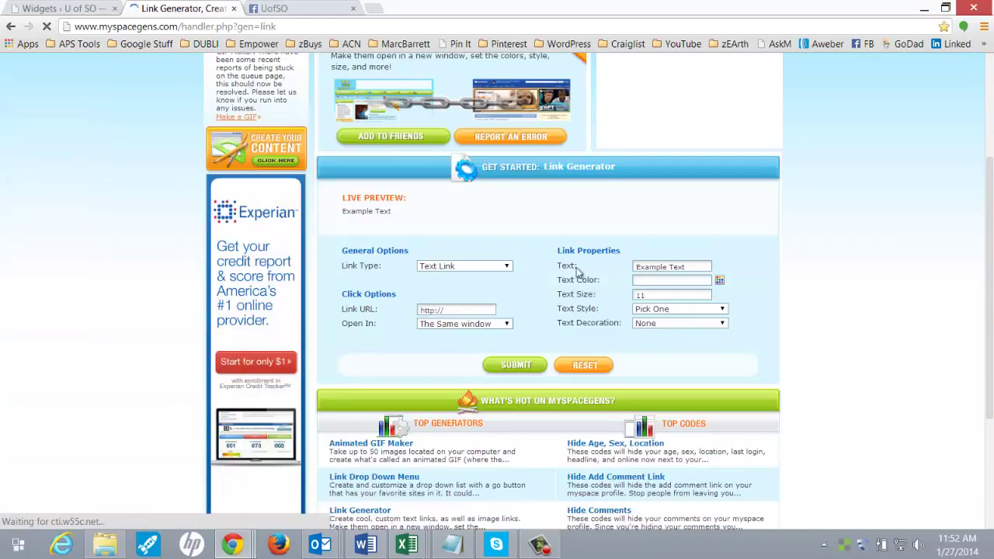
pyautogui.click(459, 266)
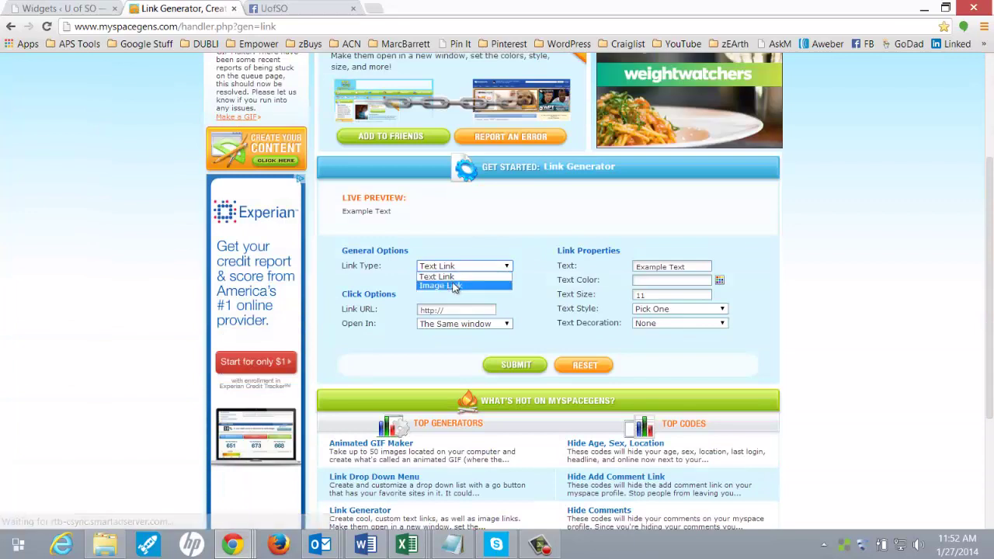
pyautogui.click(453, 287)
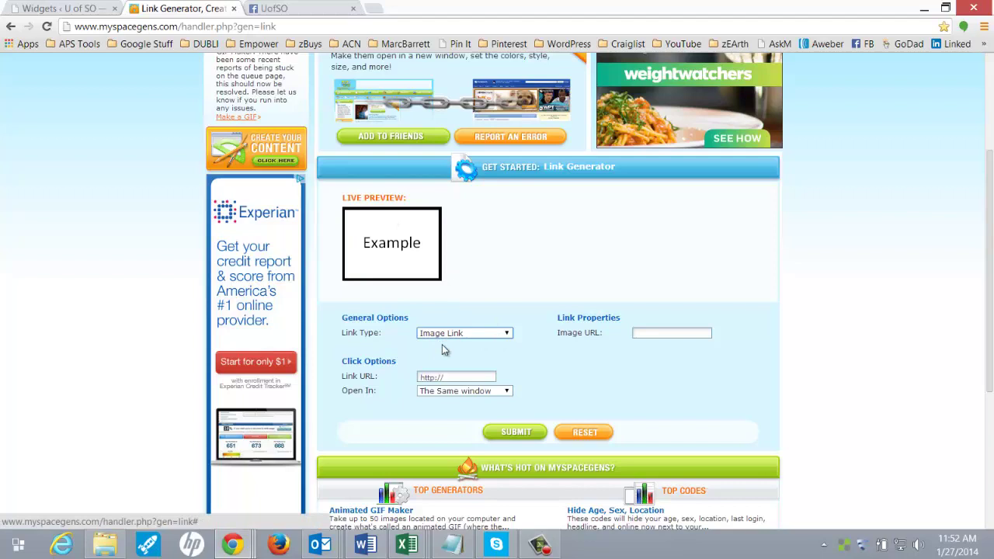
pyautogui.click(474, 378)
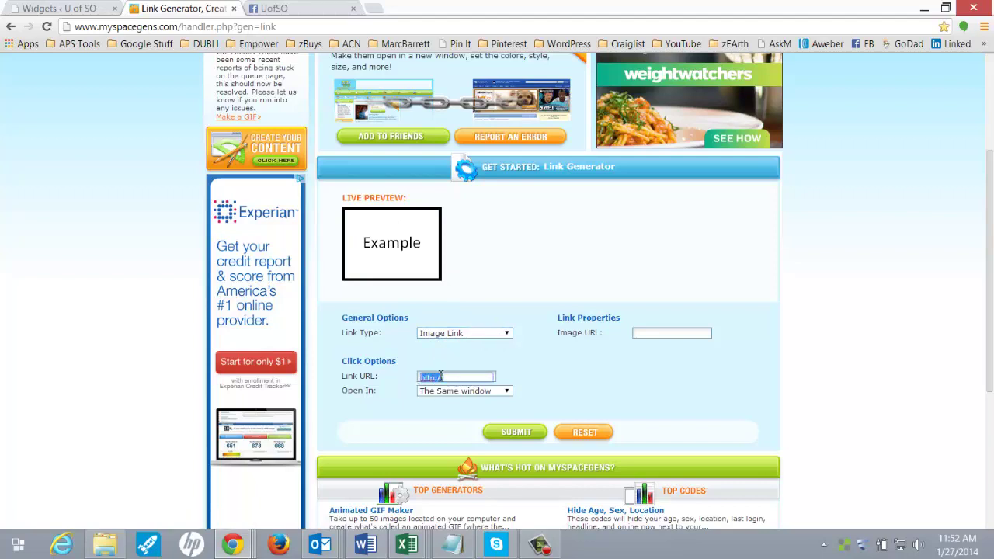
pyautogui.click(657, 333)
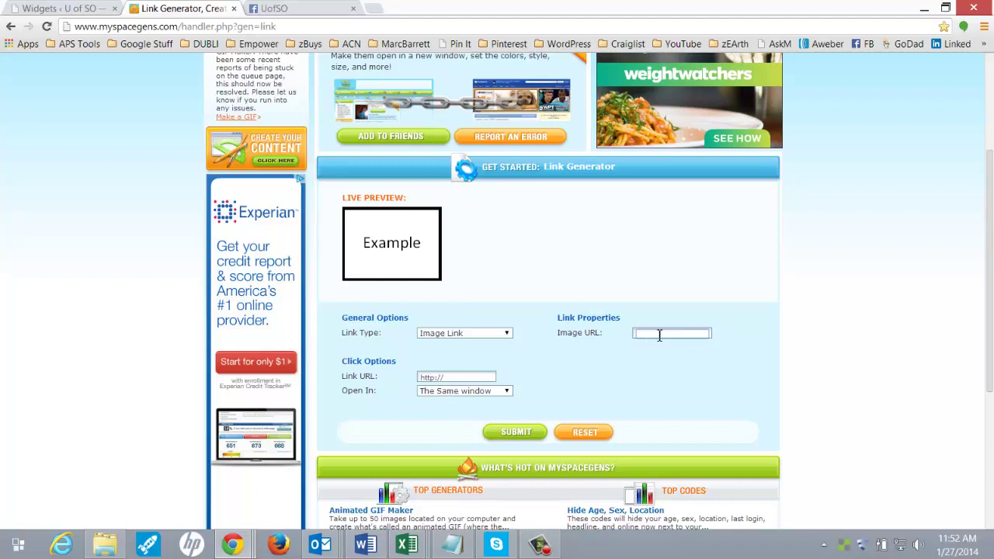
# Open Flickr in a new browser tab and upload Master Pinterest Logo.png to the photostream as a public photo
pyautogui.click(373, 8)
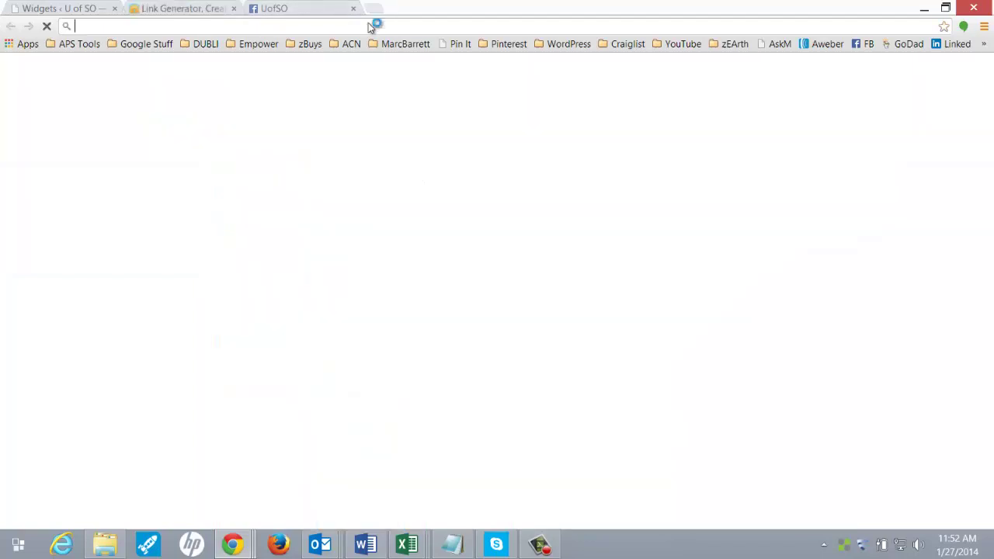
pyautogui.click(78, 45)
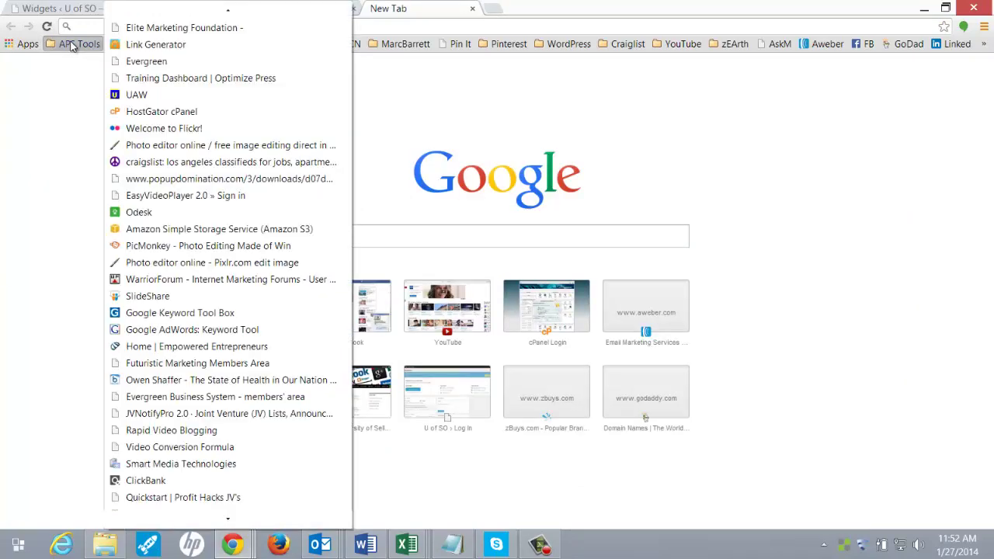
pyautogui.click(154, 128)
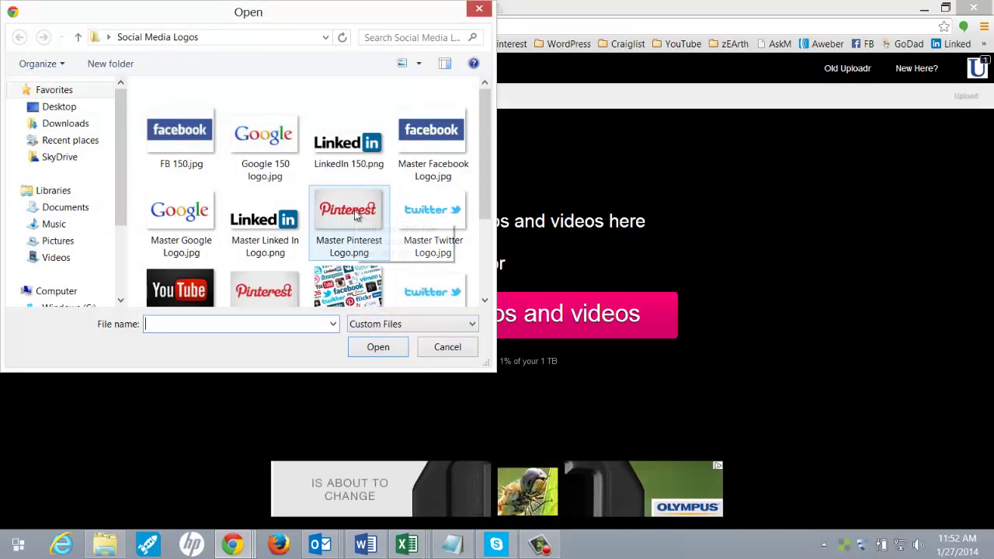
pyautogui.click(365, 250)
pyautogui.click(380, 347)
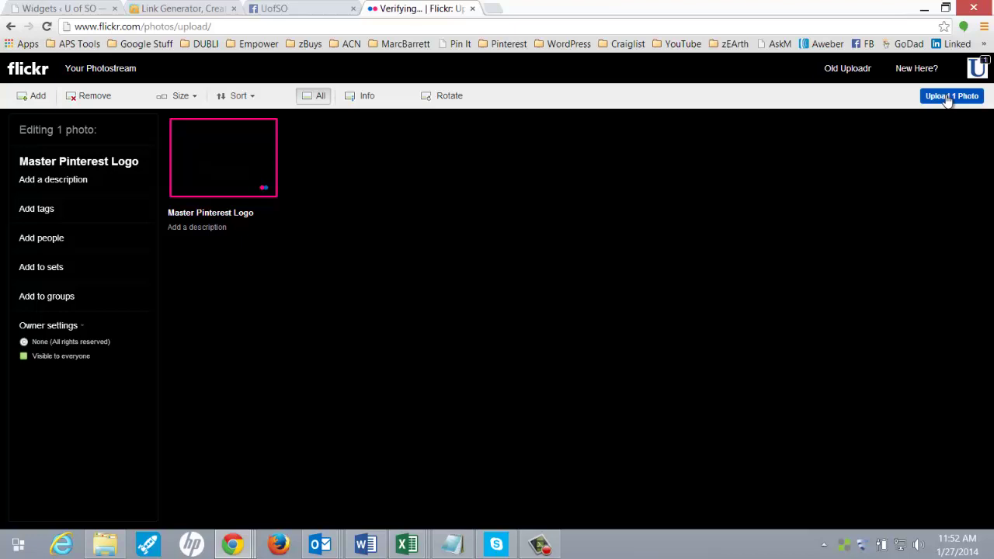
pyautogui.click(950, 98)
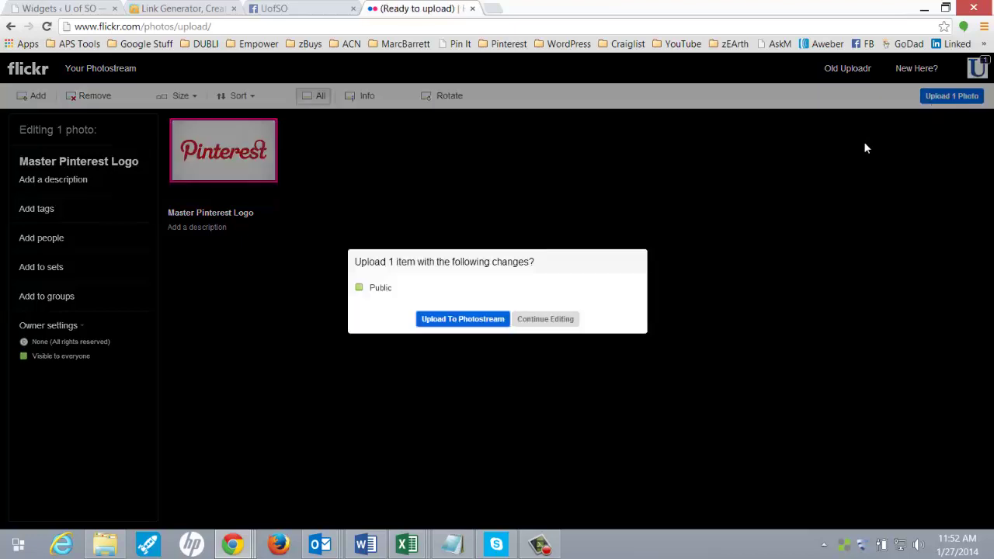
pyautogui.click(480, 320)
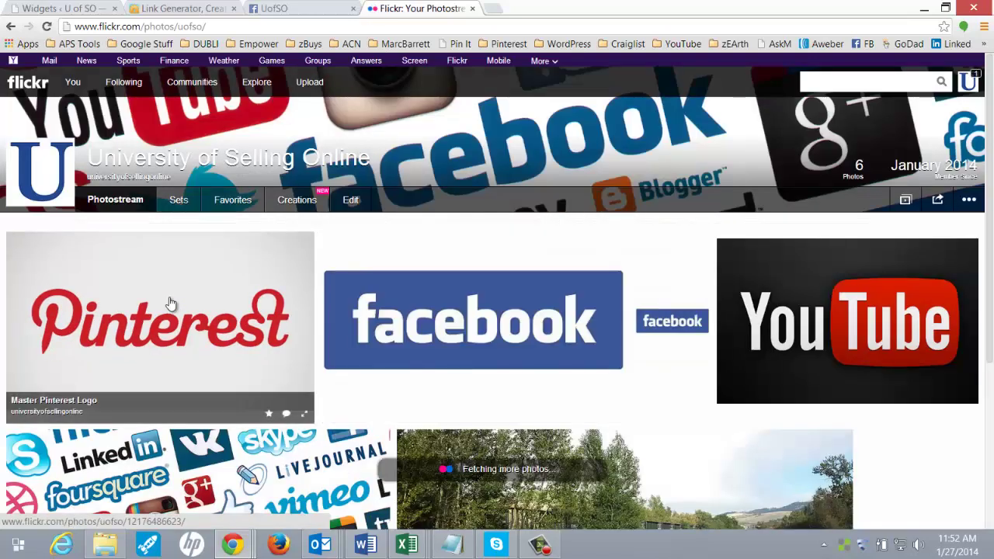
# Open the Small 240 size of the uploaded Master Pinterest Logo photo and copy its image URL
pyautogui.click(169, 298)
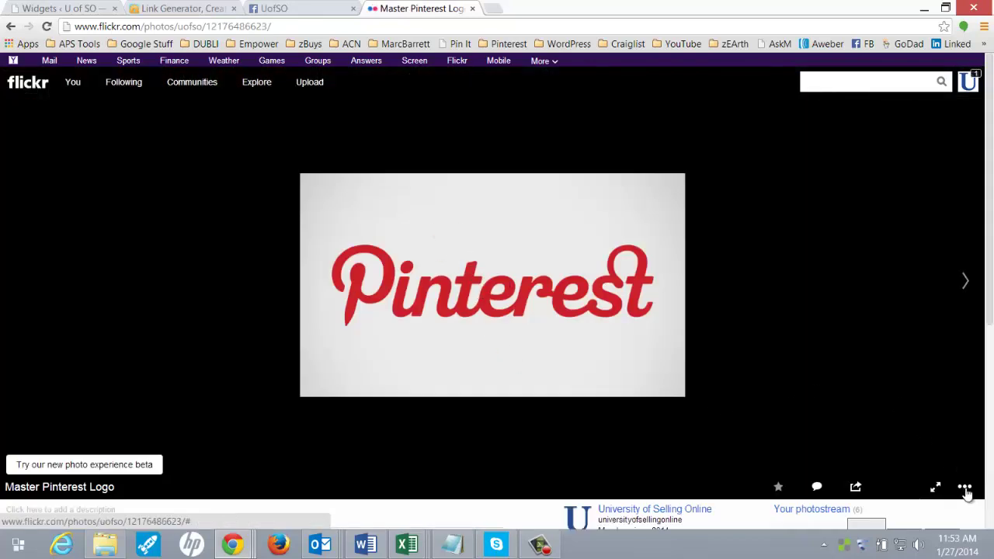
pyautogui.click(965, 489)
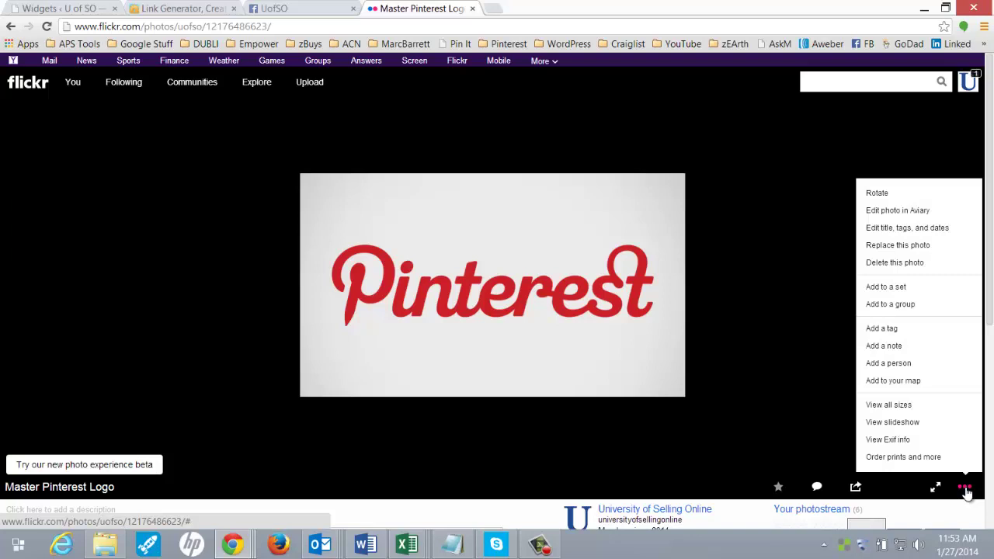
pyautogui.click(892, 405)
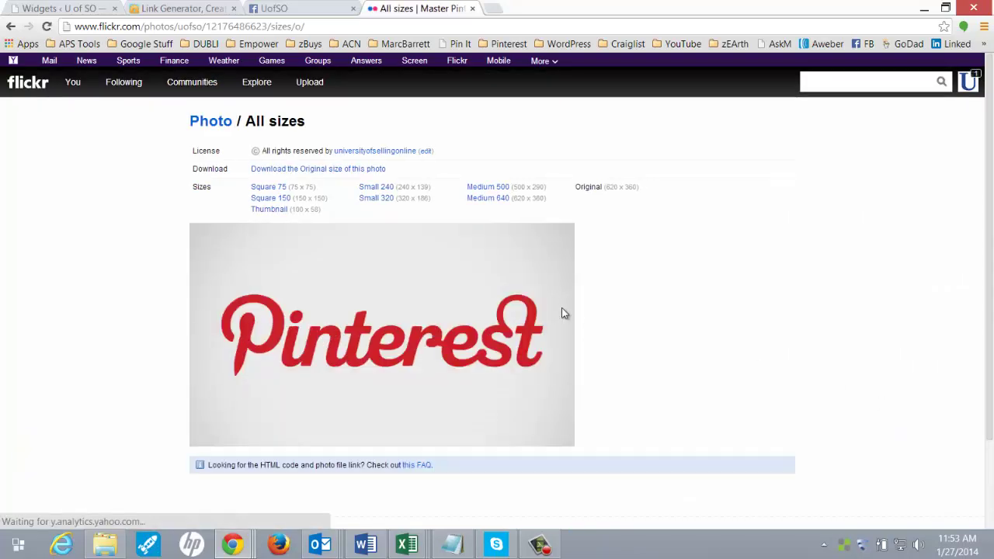
pyautogui.click(386, 190)
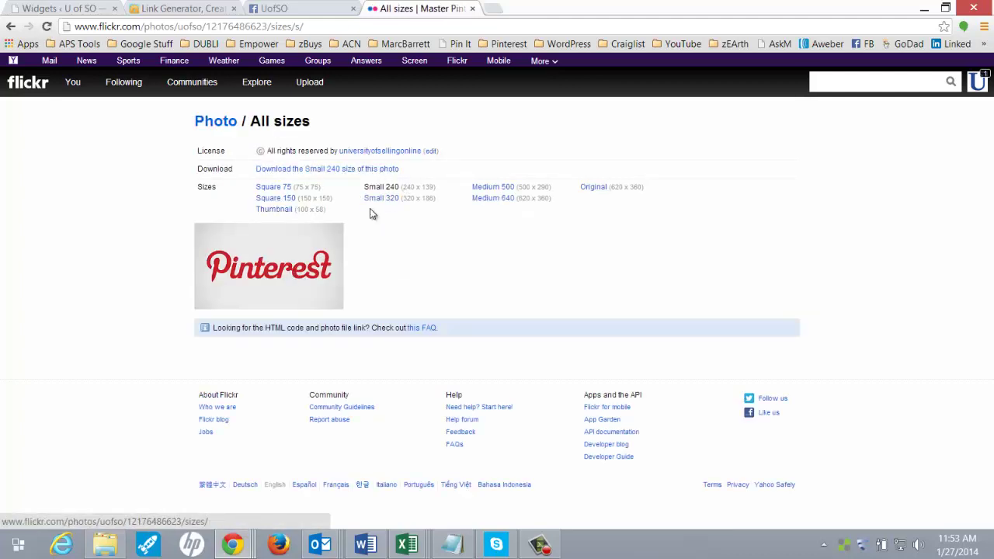
pyautogui.rightClick(262, 256)
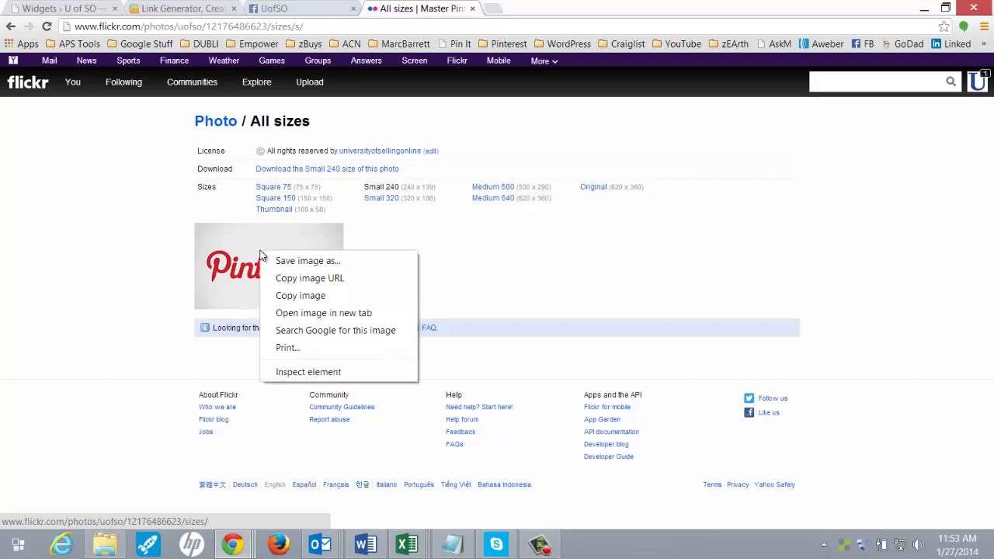
pyautogui.click(302, 280)
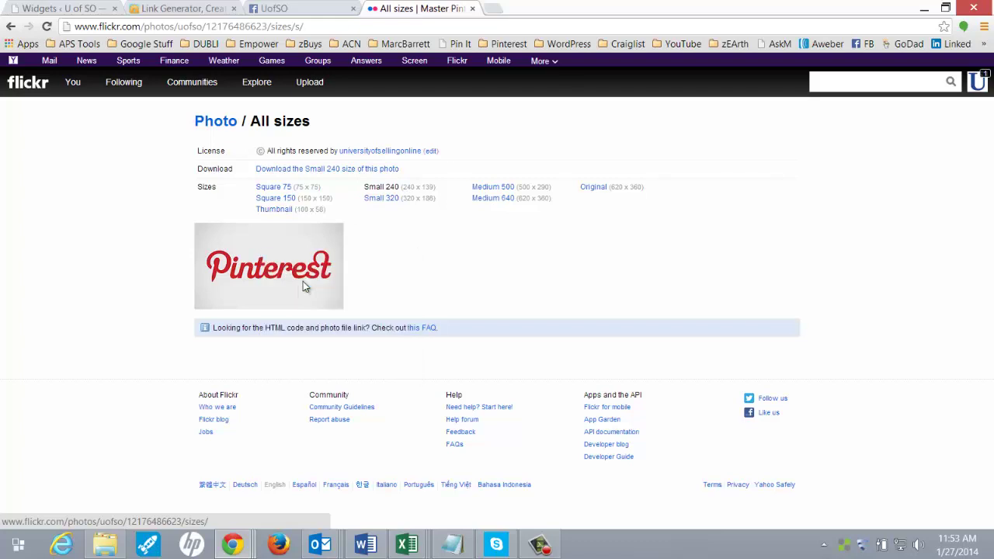
# Switch to the Link Generator page and paste the copied Flickr address as the Image URL
pyautogui.click(186, 9)
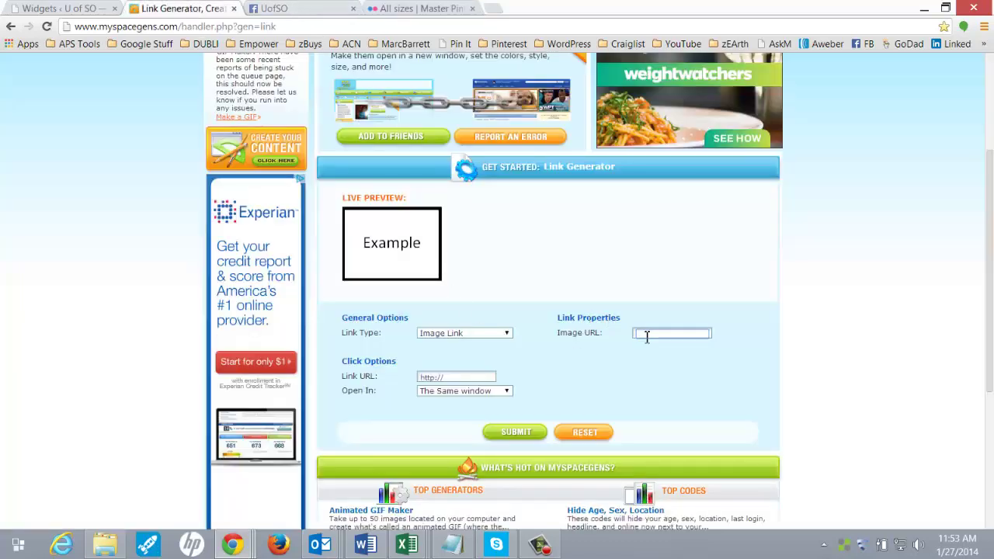
pyautogui.rightClick(643, 339)
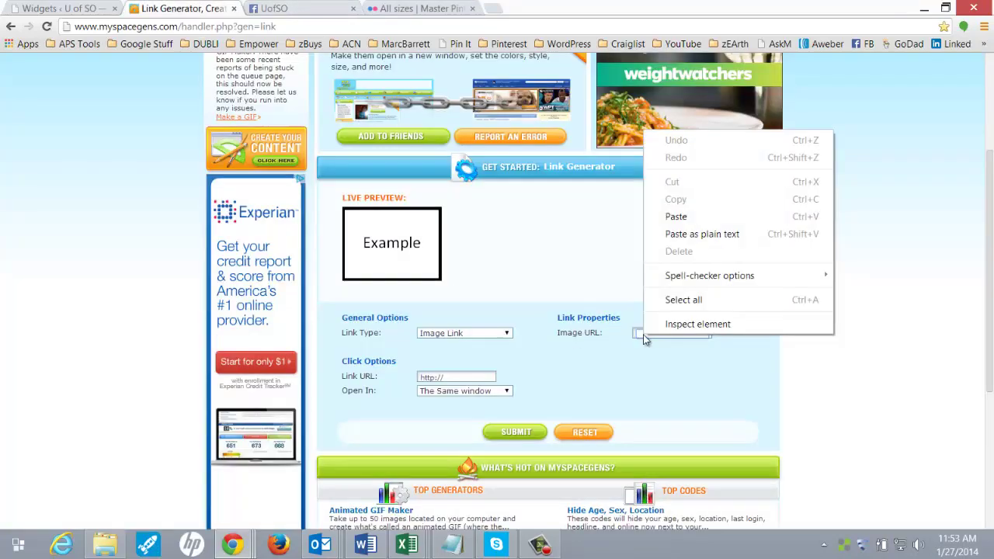
pyautogui.click(676, 216)
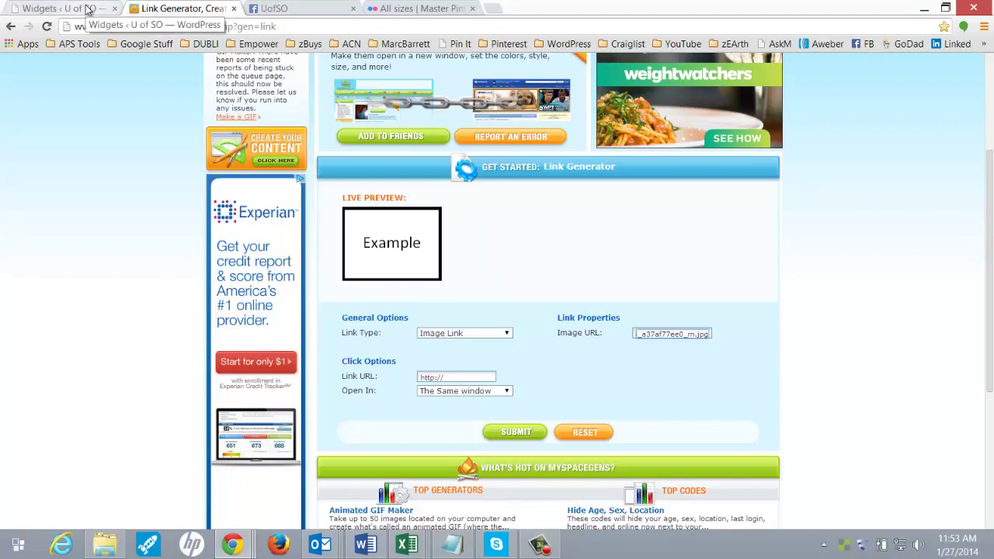
# Switch to the WordPress Widgets page and copy the href link address from the Facebook widget's HTML code
pyautogui.click(62, 8)
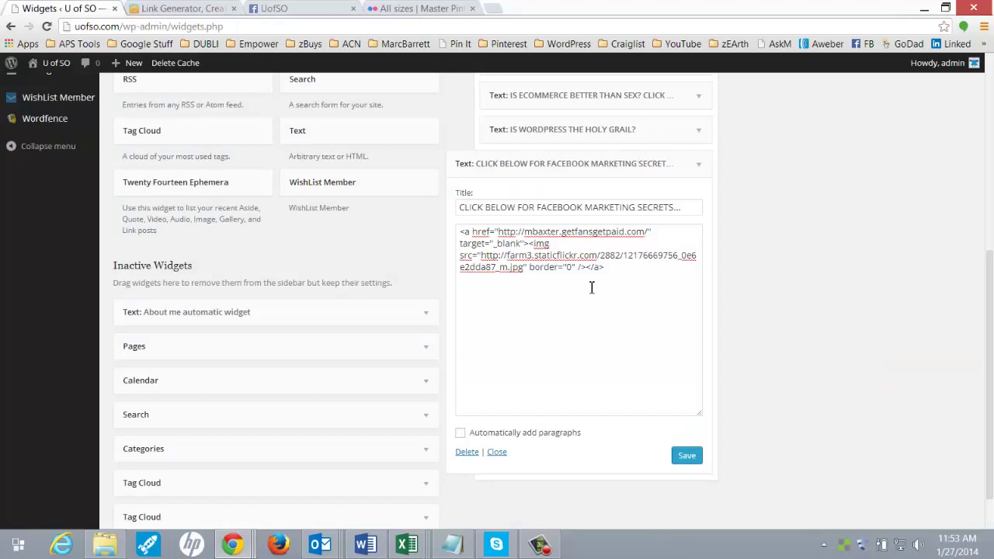
pyautogui.moveTo(647, 233); pyautogui.dragTo(502, 237)
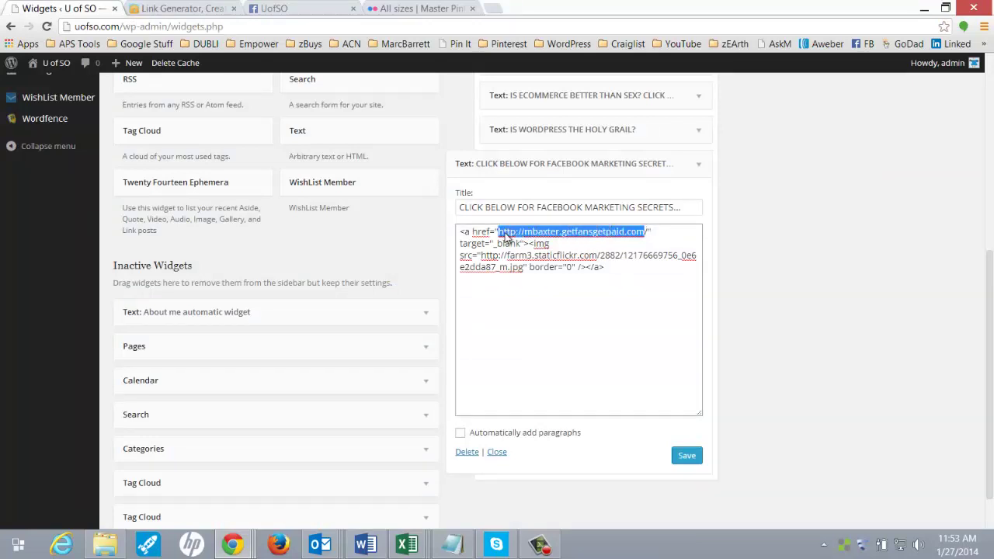
pyautogui.rightClick(505, 233)
pyautogui.click(548, 303)
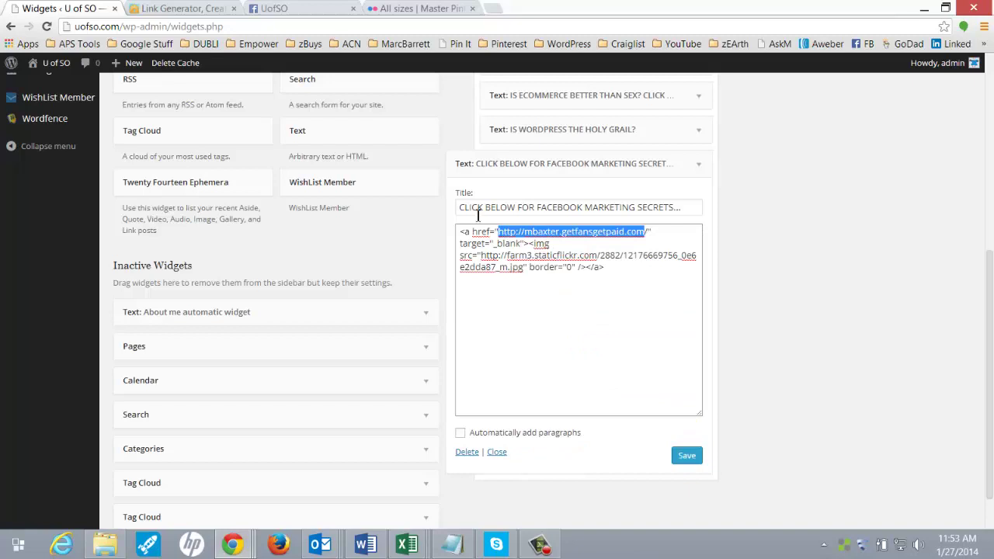
pyautogui.click(371, 10)
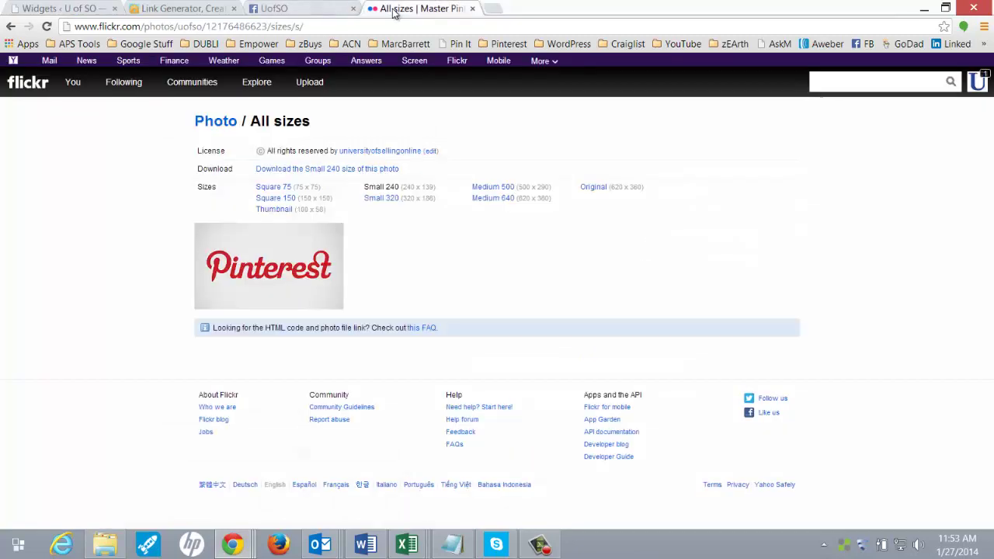
pyautogui.click(292, 10)
pyautogui.click(160, 10)
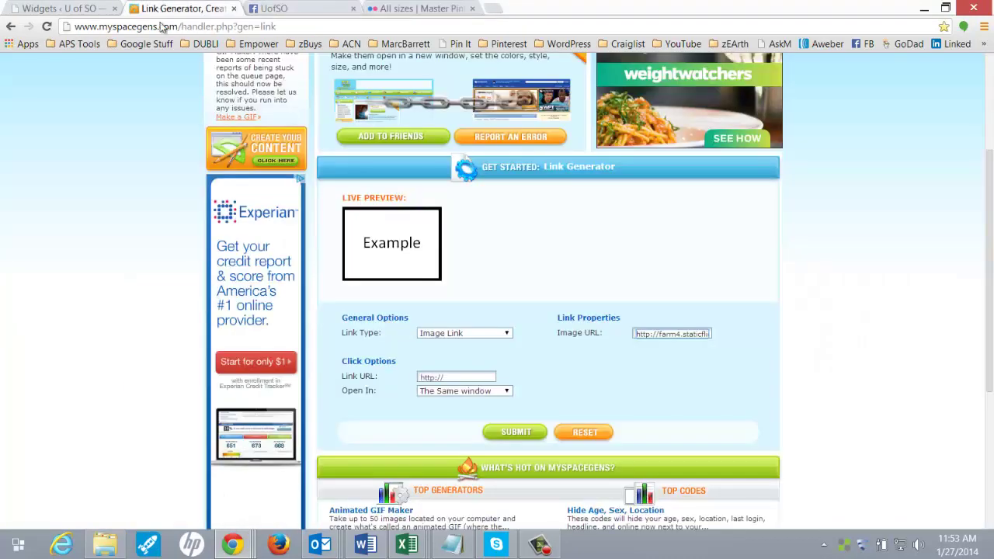
pyautogui.click(421, 378)
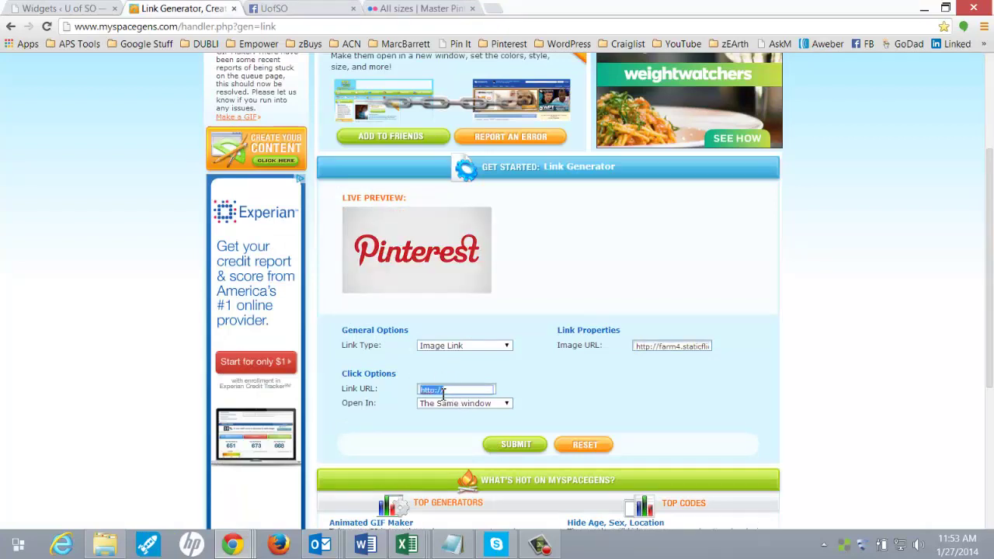
pyautogui.rightClick(439, 390)
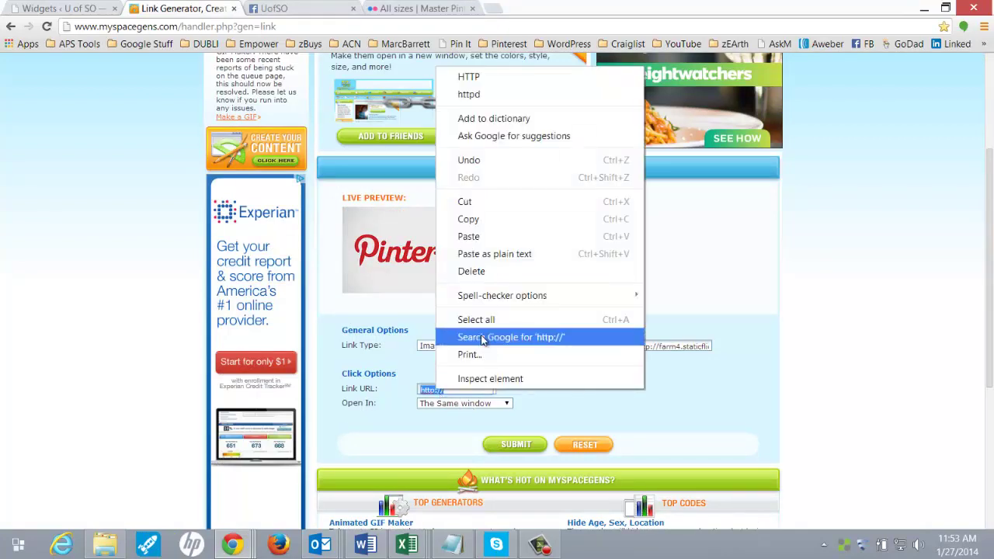
pyautogui.click(463, 237)
pyautogui.click(561, 375)
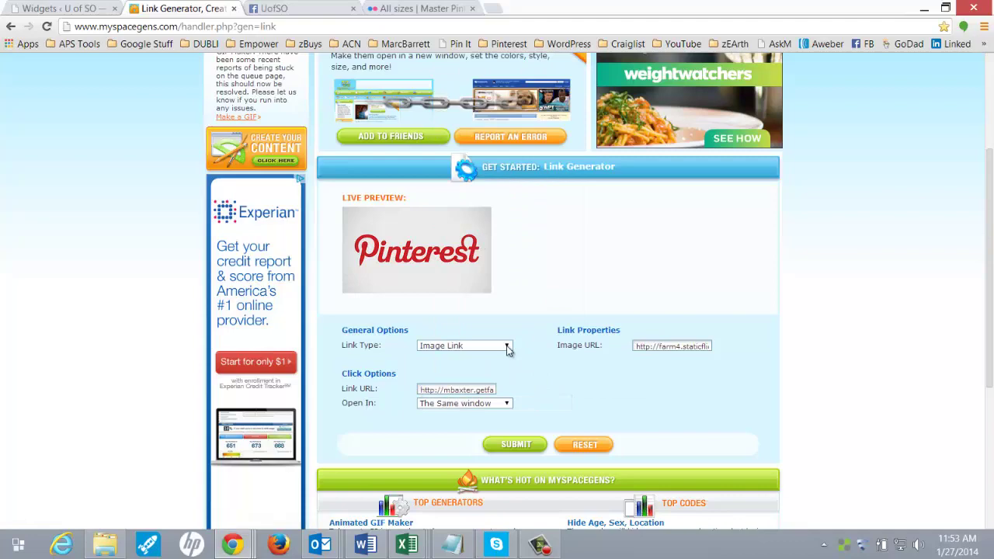
# Submit the Link Generator form and copy the full HTML code generated for the Pinterest image link
pyautogui.click(517, 446)
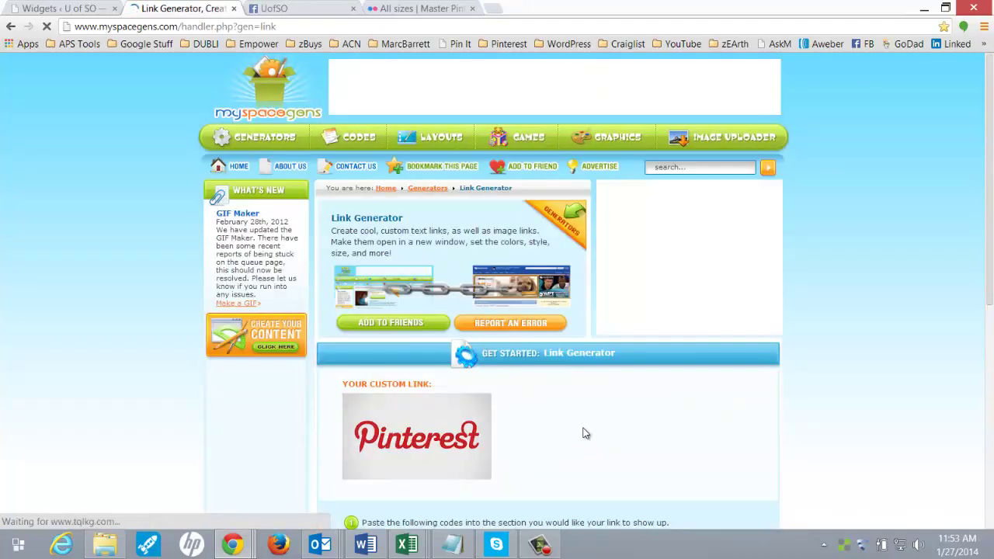
pyautogui.scroll(-1, 586, 432)
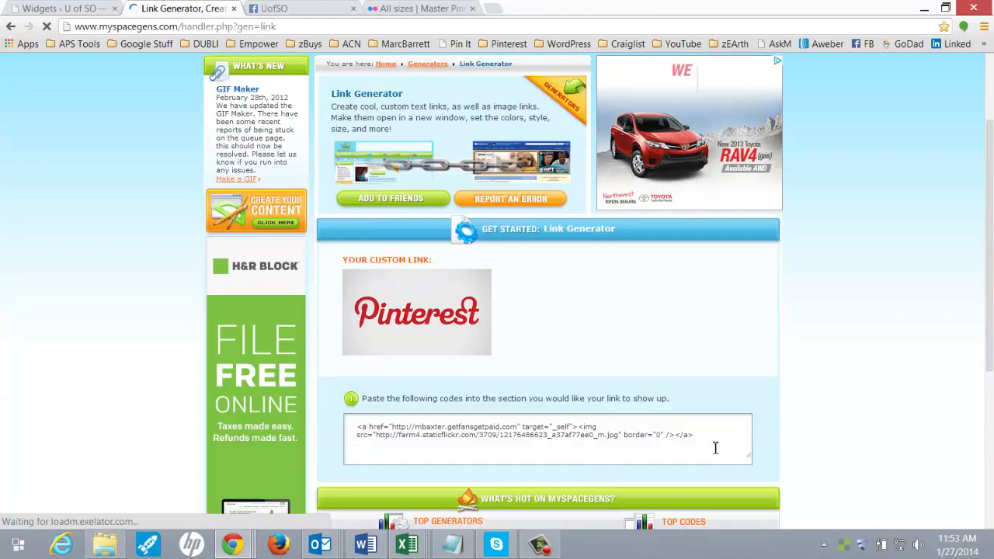
pyautogui.moveTo(714, 445); pyautogui.dragTo(354, 424)
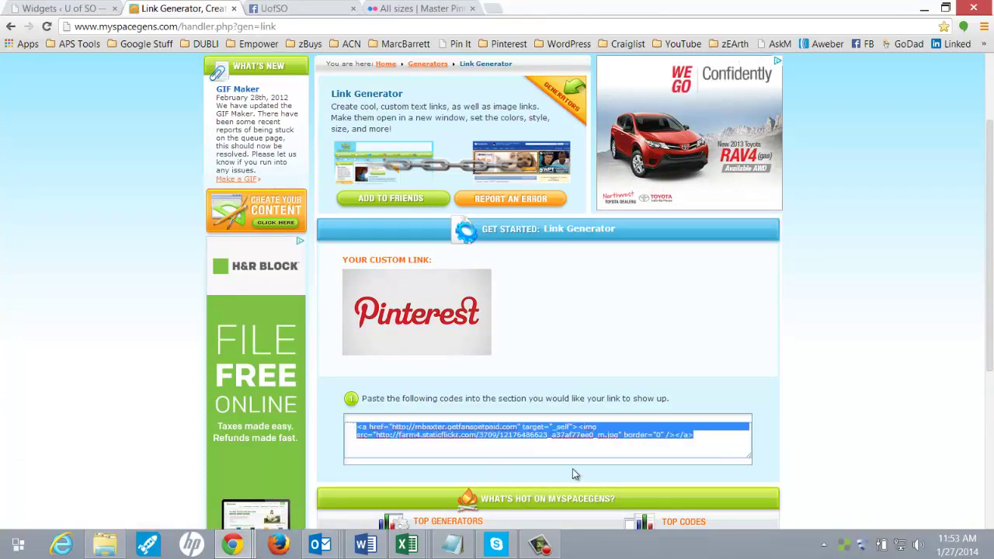
pyautogui.rightClick(490, 437)
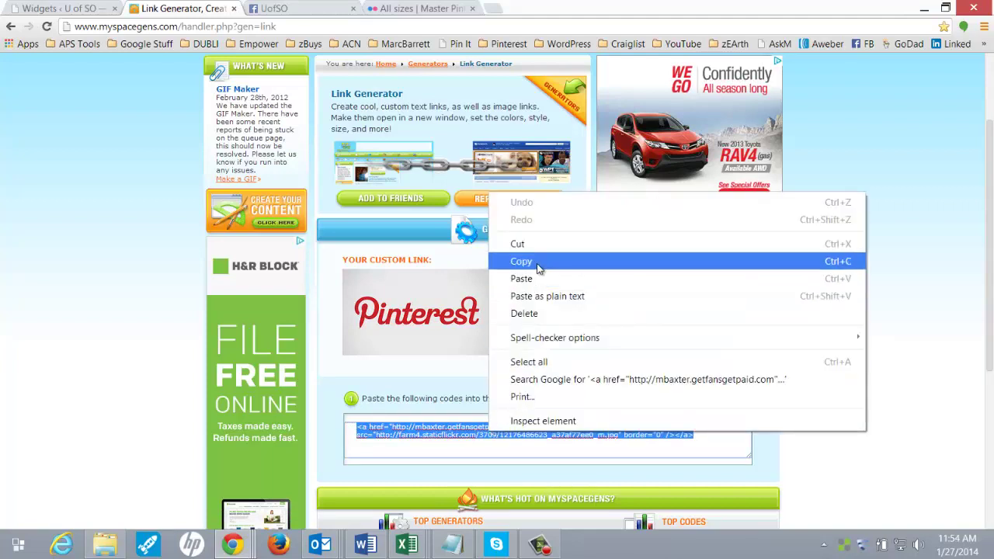
pyautogui.click(539, 260)
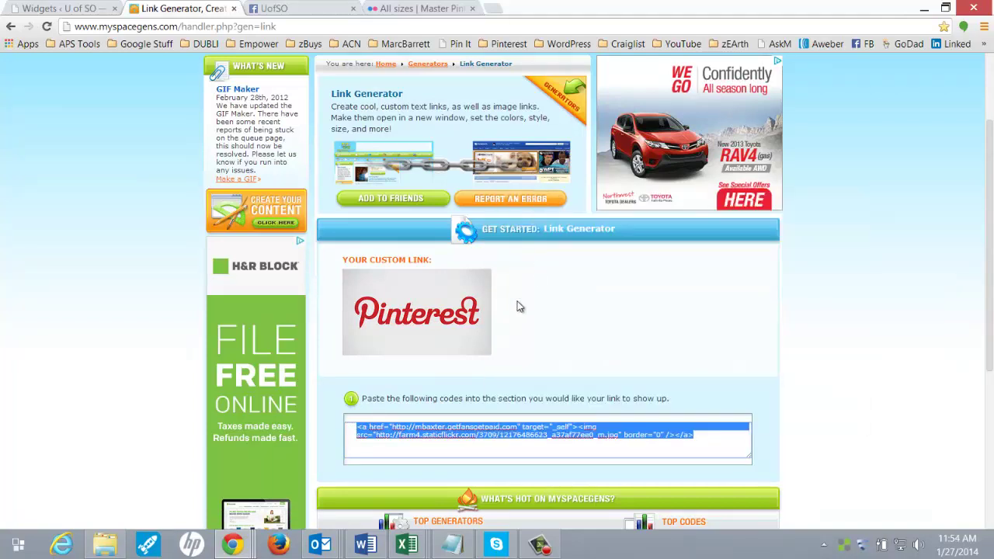
# Switch to the WordPress Widgets page, then save and collapse the Facebook marketing secrets widget
pyautogui.click(66, 8)
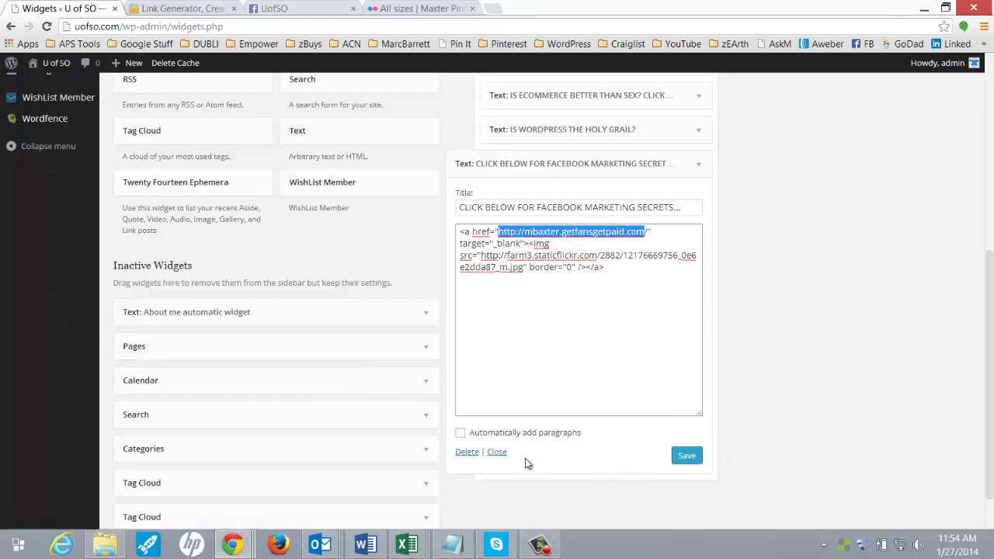
pyautogui.click(685, 457)
pyautogui.click(698, 164)
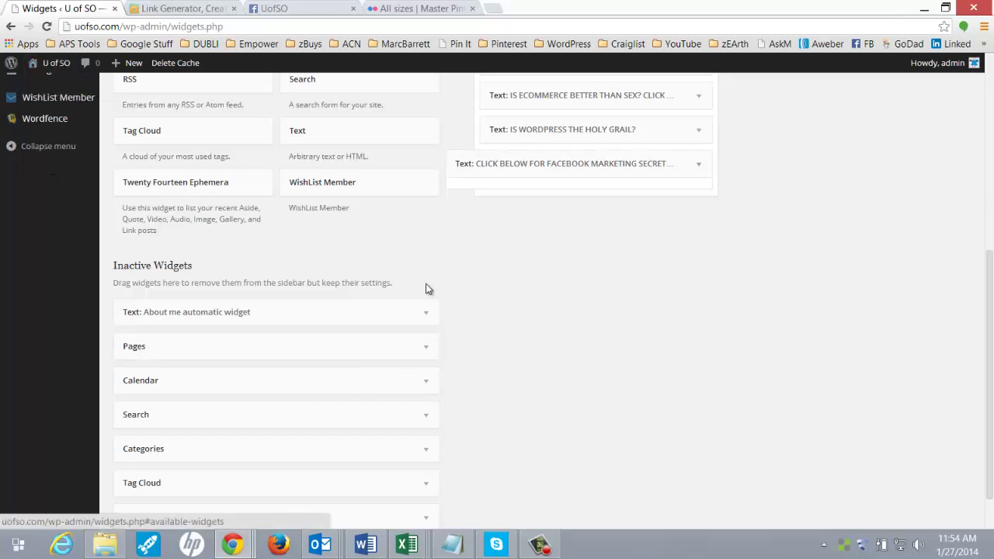
# Add a Text widget below the Facebook widget in the sidebar, containing the copied Pinterest link code, and save it
pyautogui.scroll(1, 425, 288)
pyautogui.moveTo(366, 213); pyautogui.dragTo(514, 289)
pyautogui.click(495, 350)
pyautogui.rightClick(501, 344)
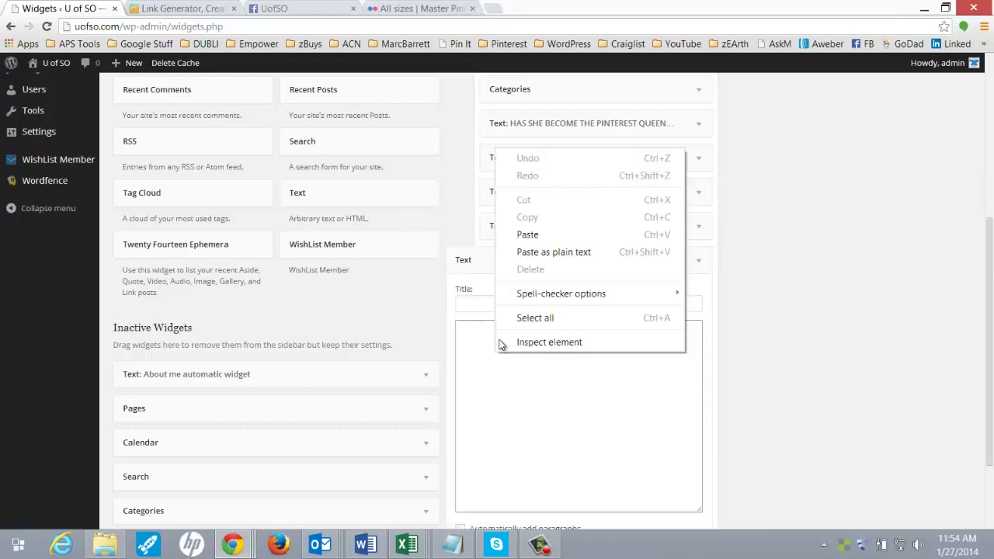
pyautogui.click(528, 234)
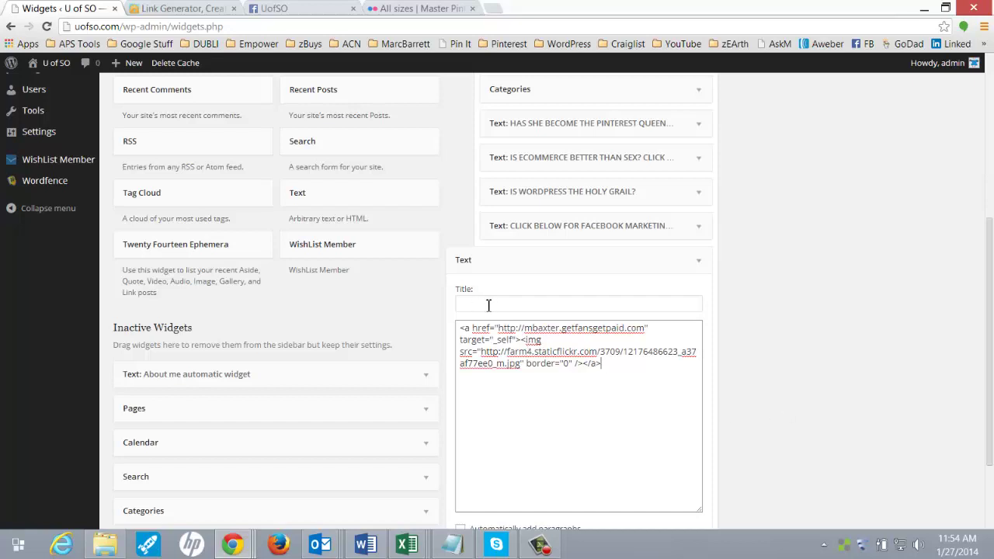
pyautogui.scroll(-2, 700, 371)
pyautogui.click(685, 438)
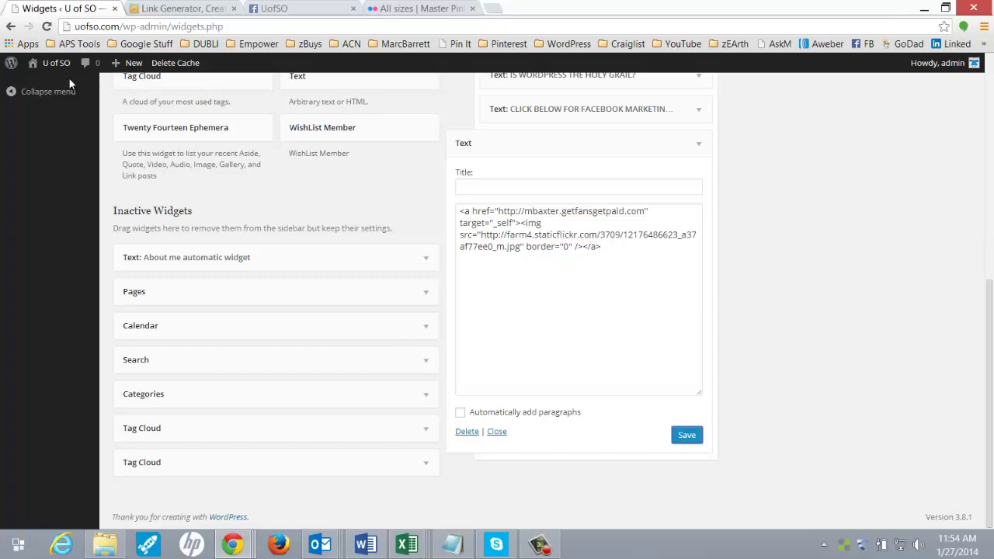
# Visit the site's front page and test the Pinterest logo link in the sidebar
pyautogui.moveTo(54, 66)
pyautogui.click(45, 86)
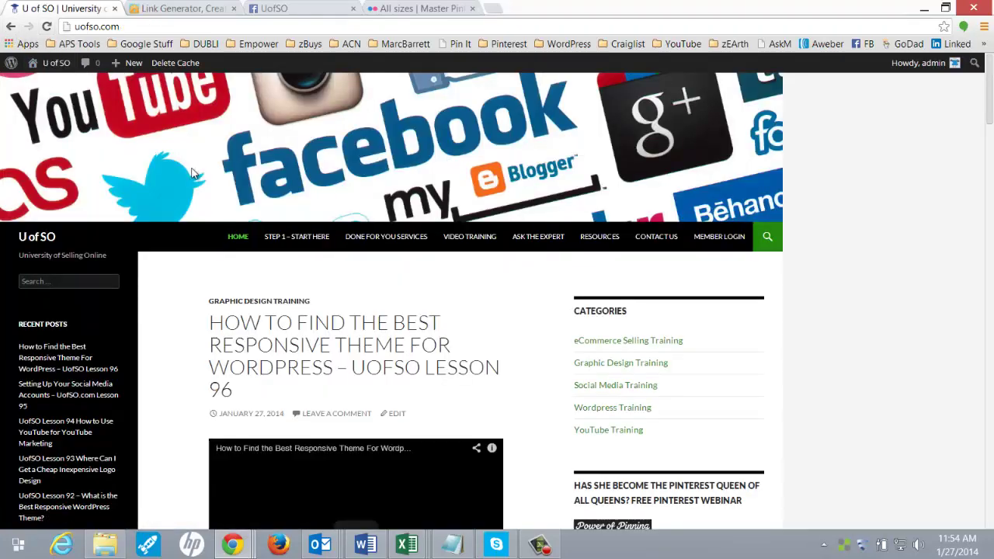
pyautogui.scroll(-3, 716, 227)
pyautogui.scroll(-13, 716, 227)
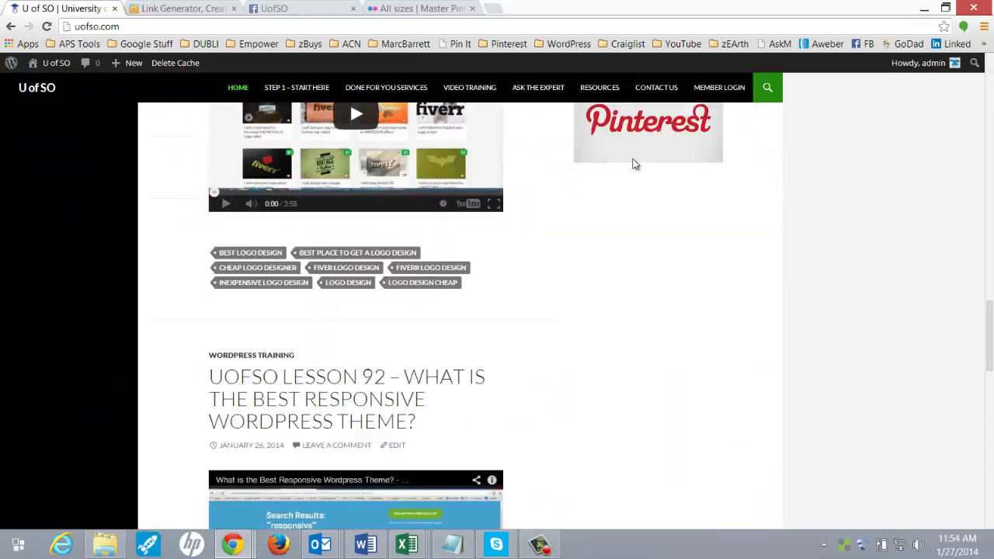
pyautogui.scroll(3, 661, 304)
pyautogui.click(651, 308)
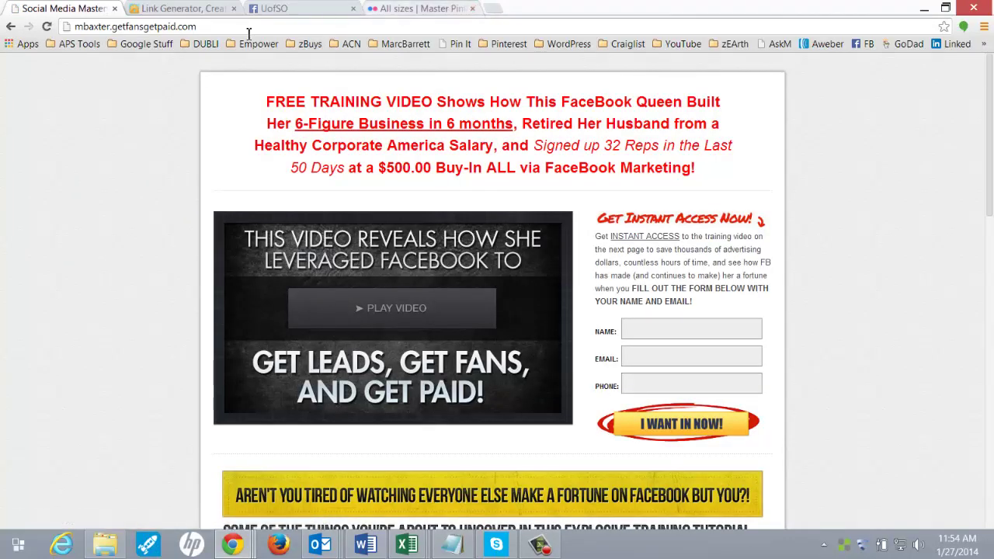
# Close the linked landing page and open the Widgets page of uofso.com in a new browser tab
pyautogui.click(114, 9)
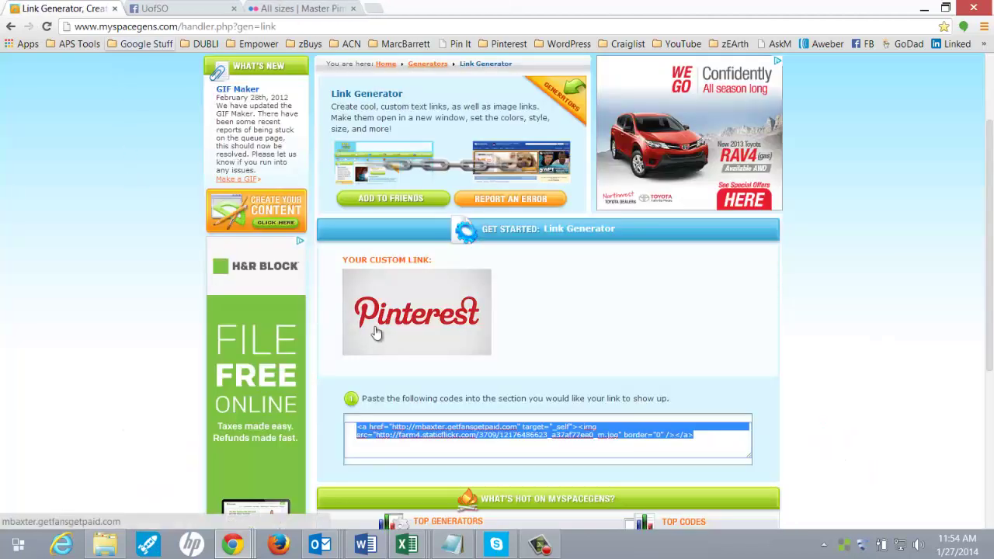
pyautogui.click(278, 8)
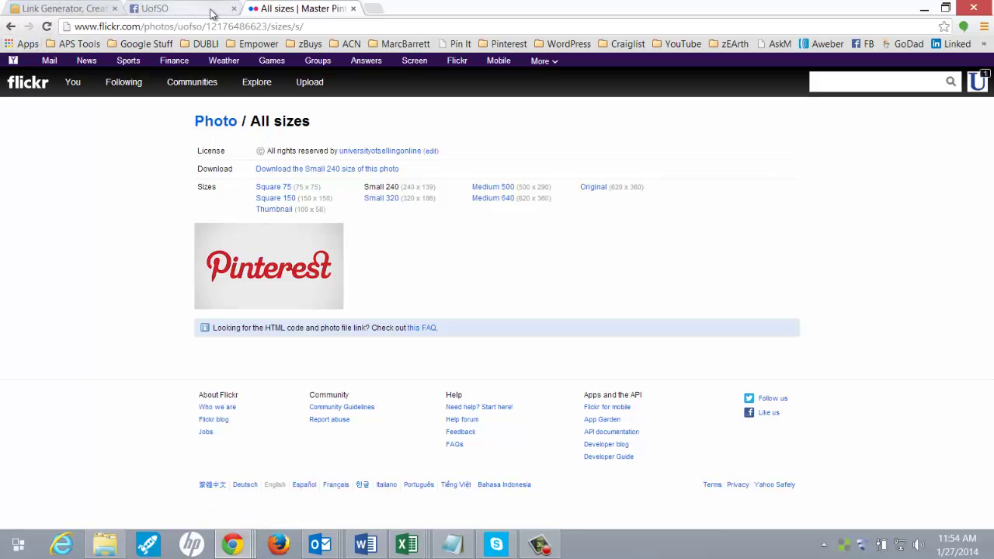
pyautogui.click(373, 11)
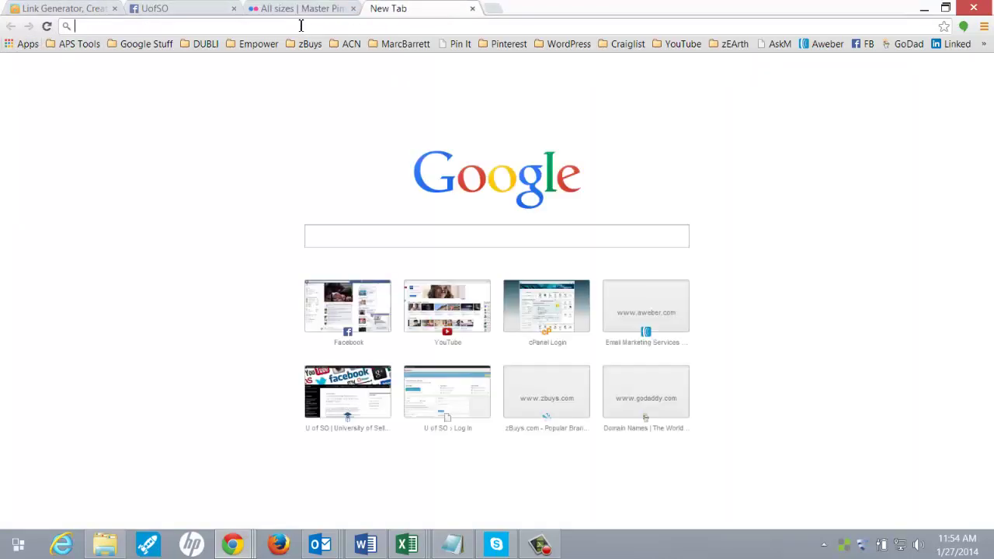
pyautogui.write('UPS')
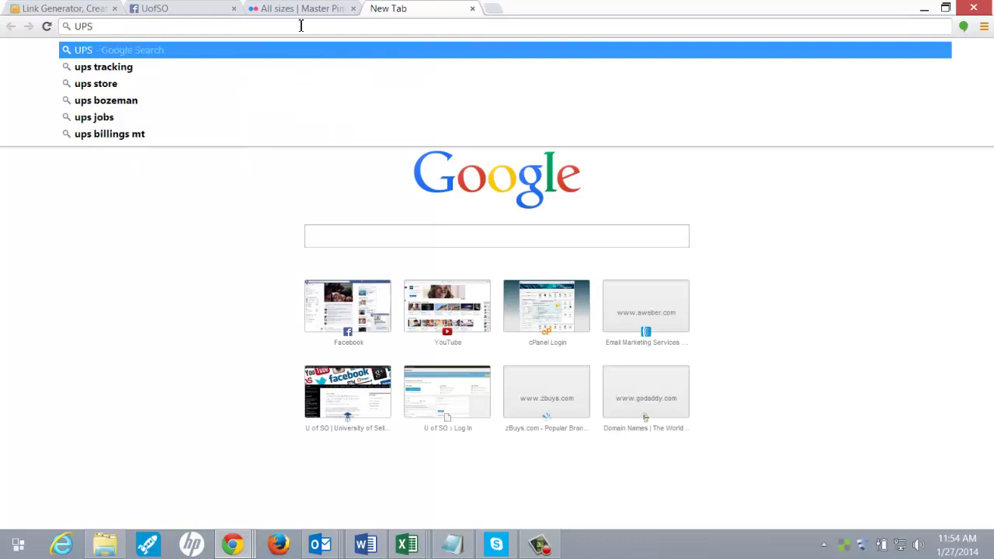
pyautogui.press('BackSpace')
pyautogui.press('BackSpace')
pyautogui.write('o')
pyautogui.press('Return')
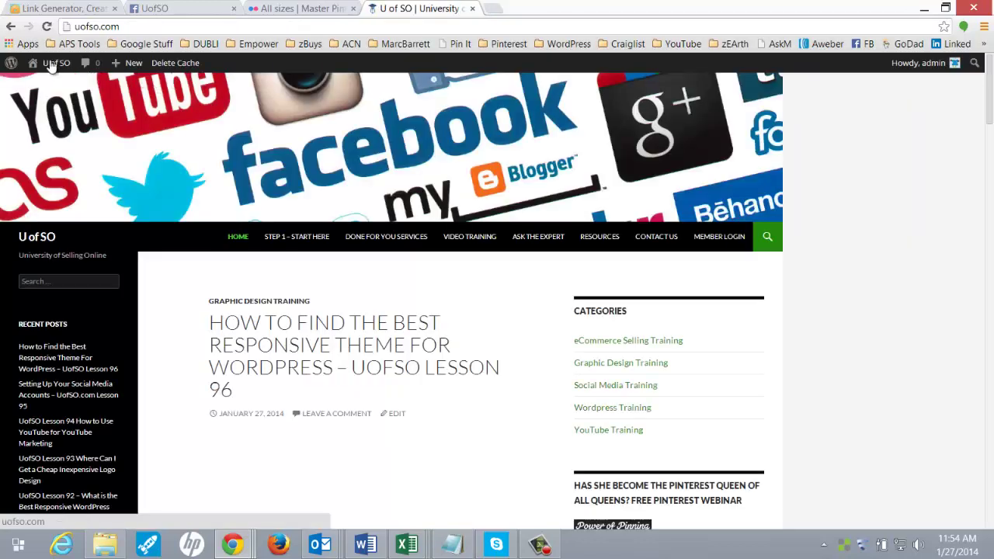
pyautogui.moveTo(51, 64)
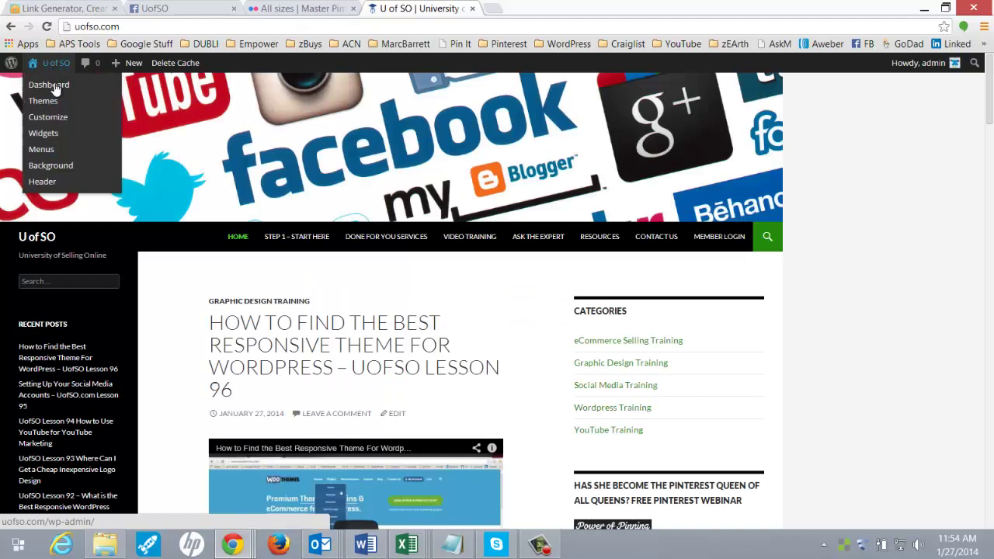
pyautogui.click(47, 132)
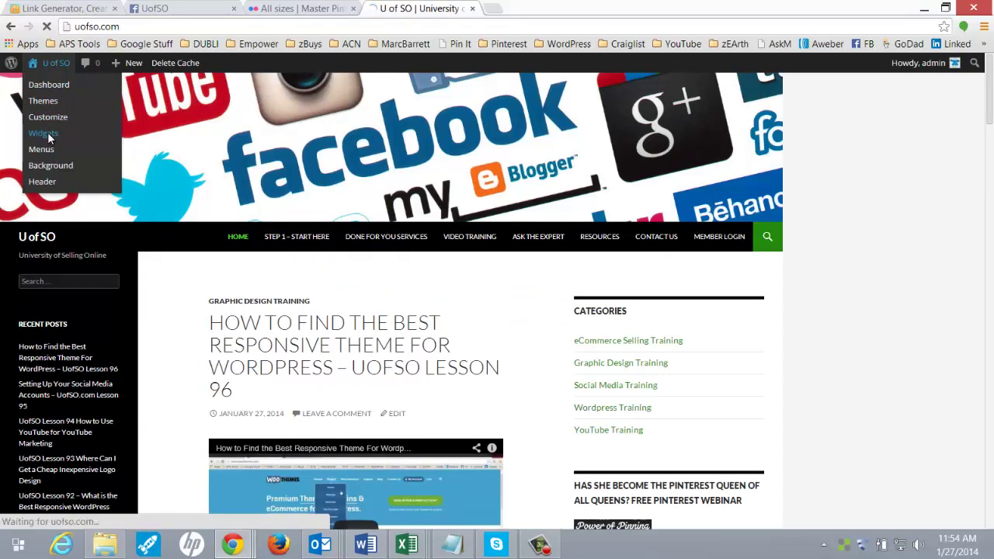